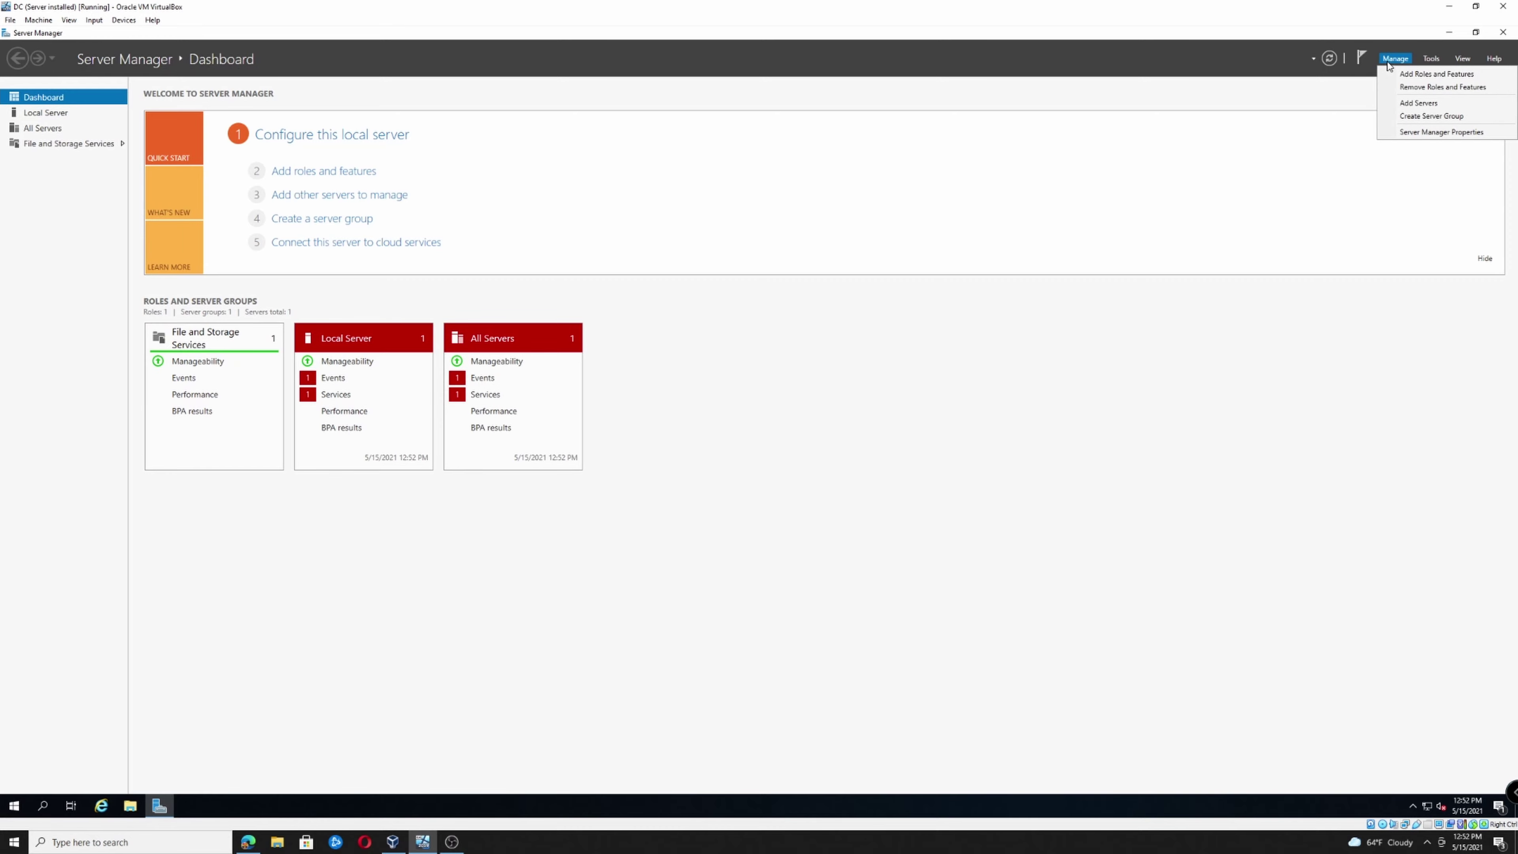
Start the Add Roles and Features wizard as a role-based installation on the DC server
click(1402, 72)
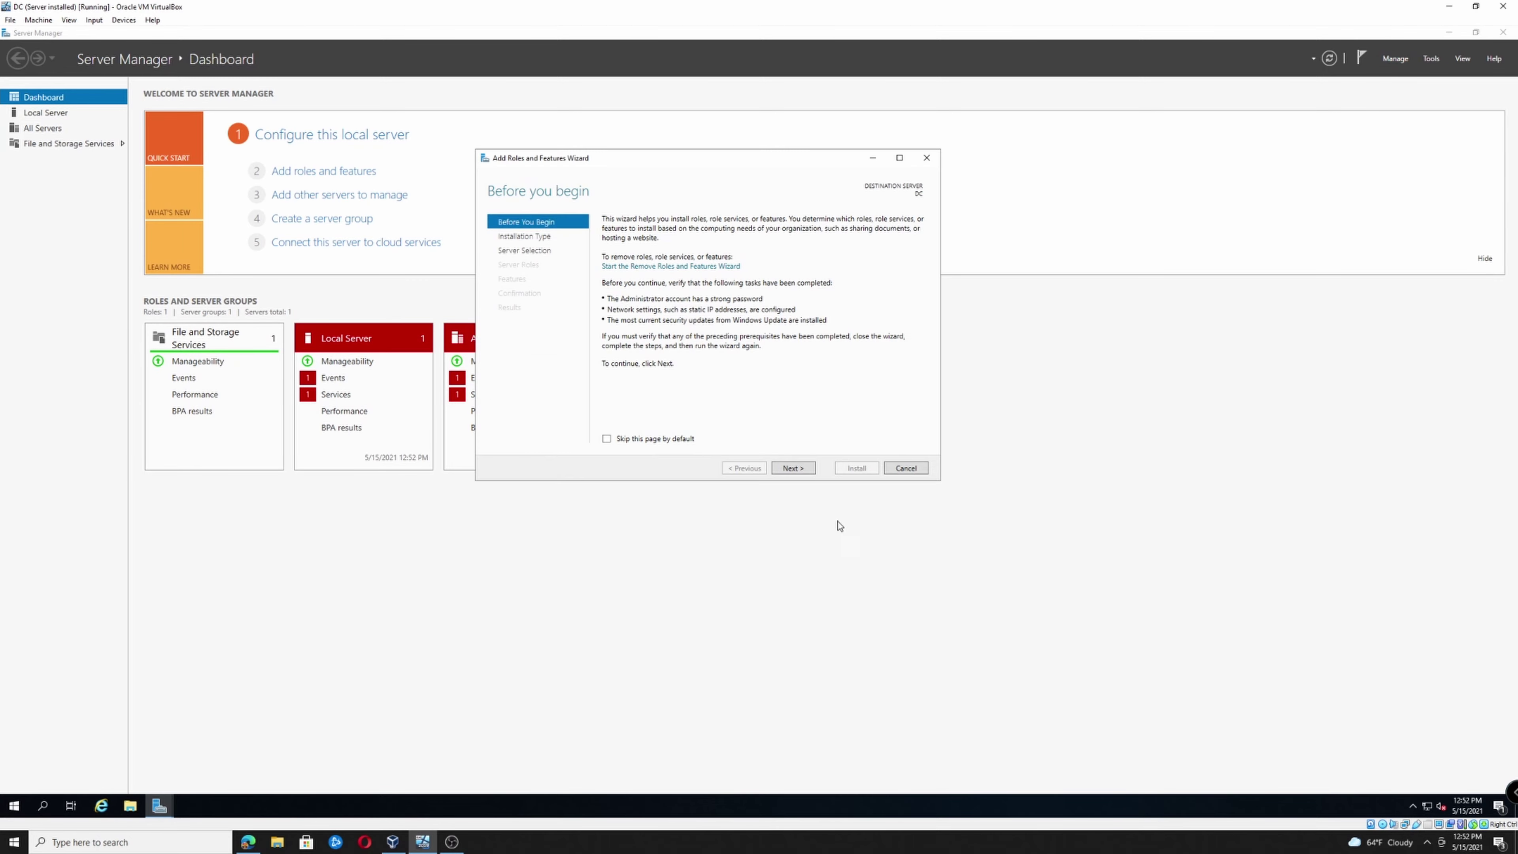
click(800, 469)
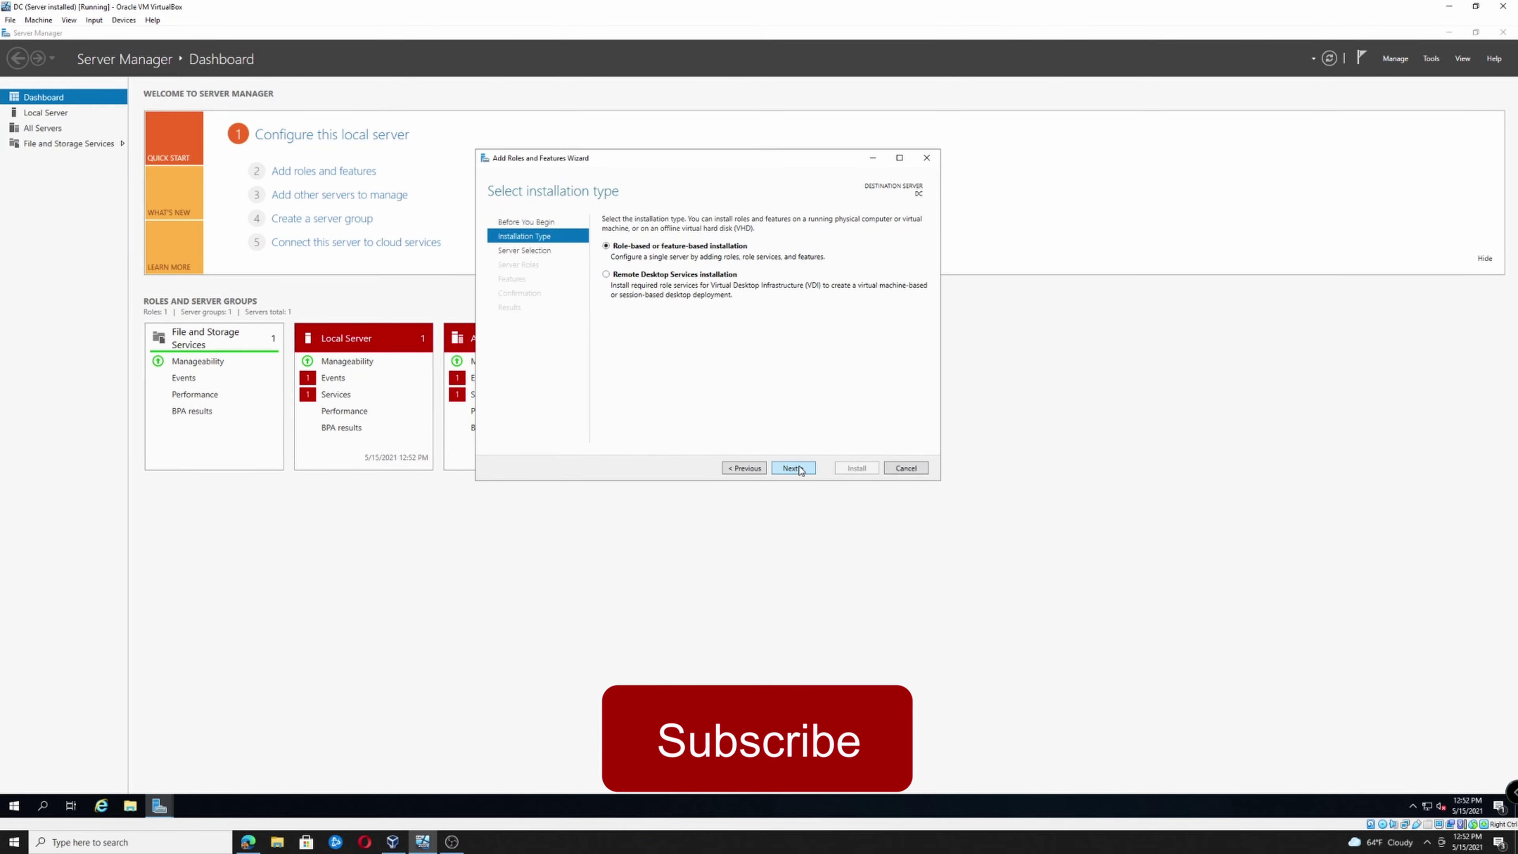
click(793, 468)
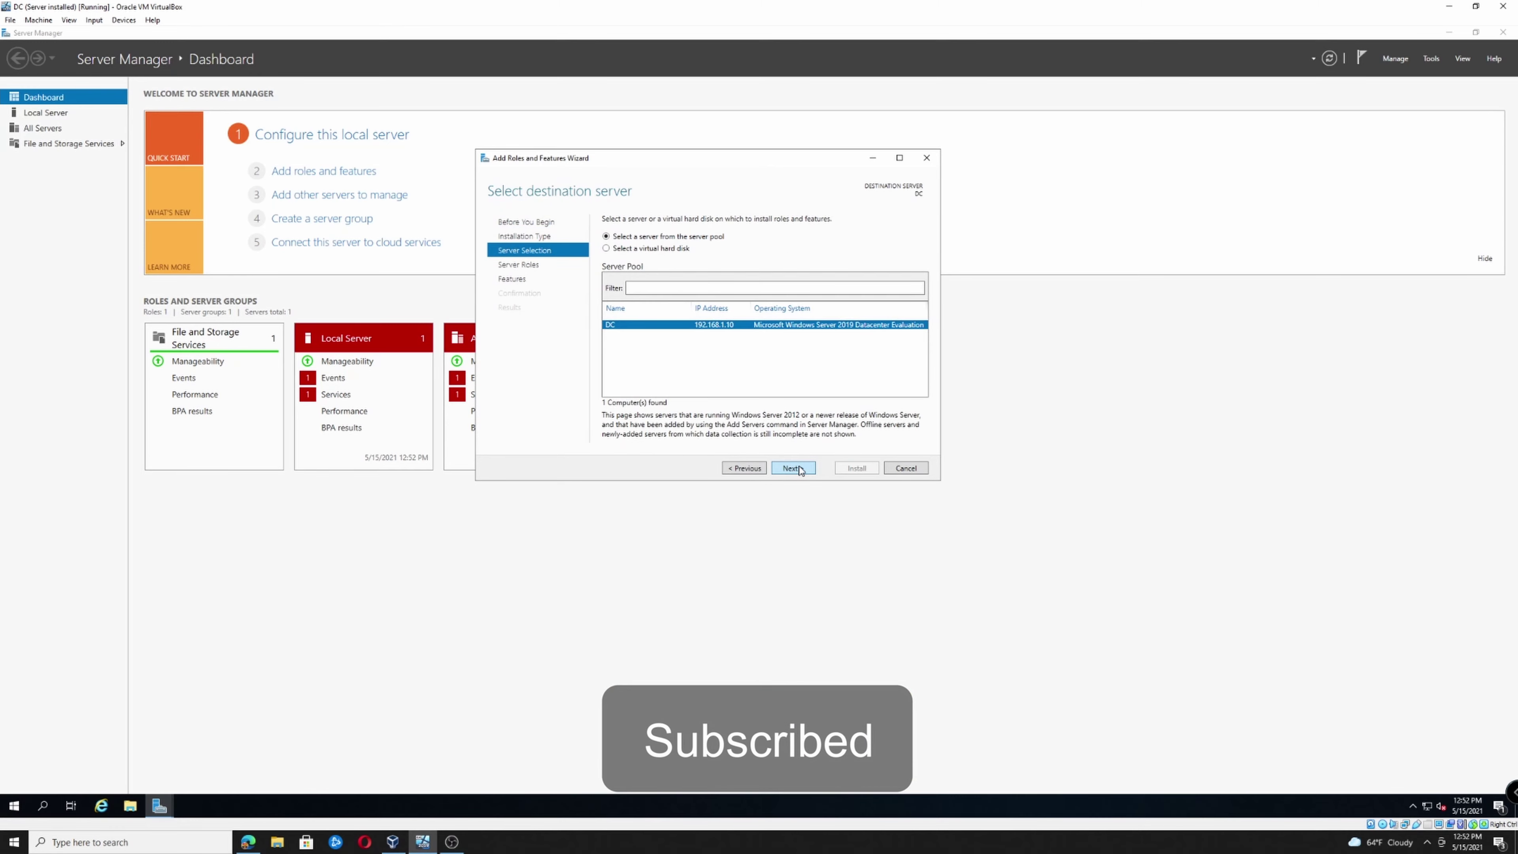
click(799, 469)
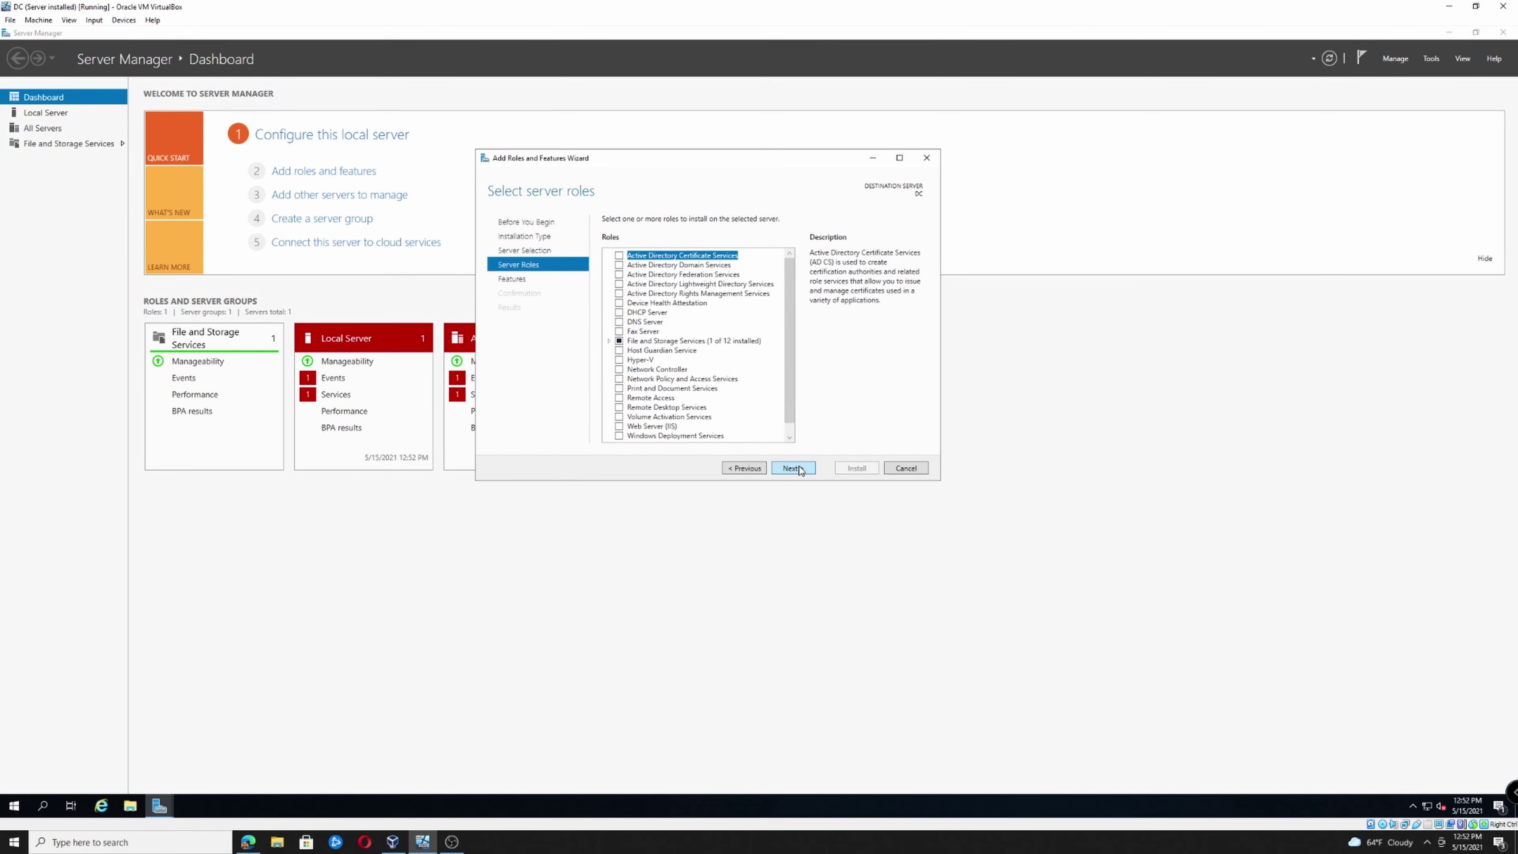
Select the Active Directory Domain Services and DHCP Server roles with their required features
click(620, 265)
click(724, 419)
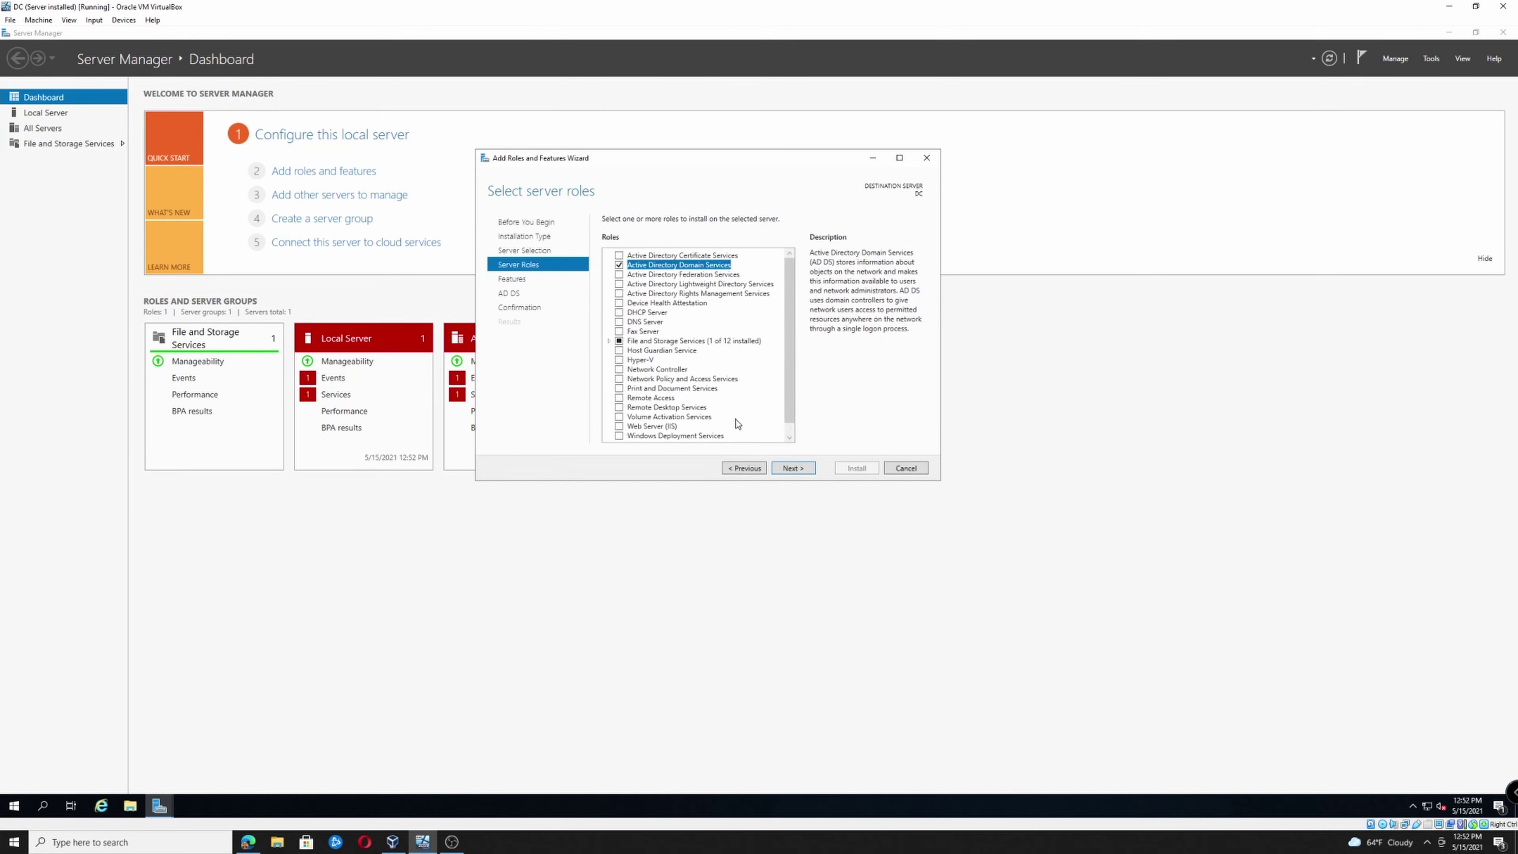
click(620, 313)
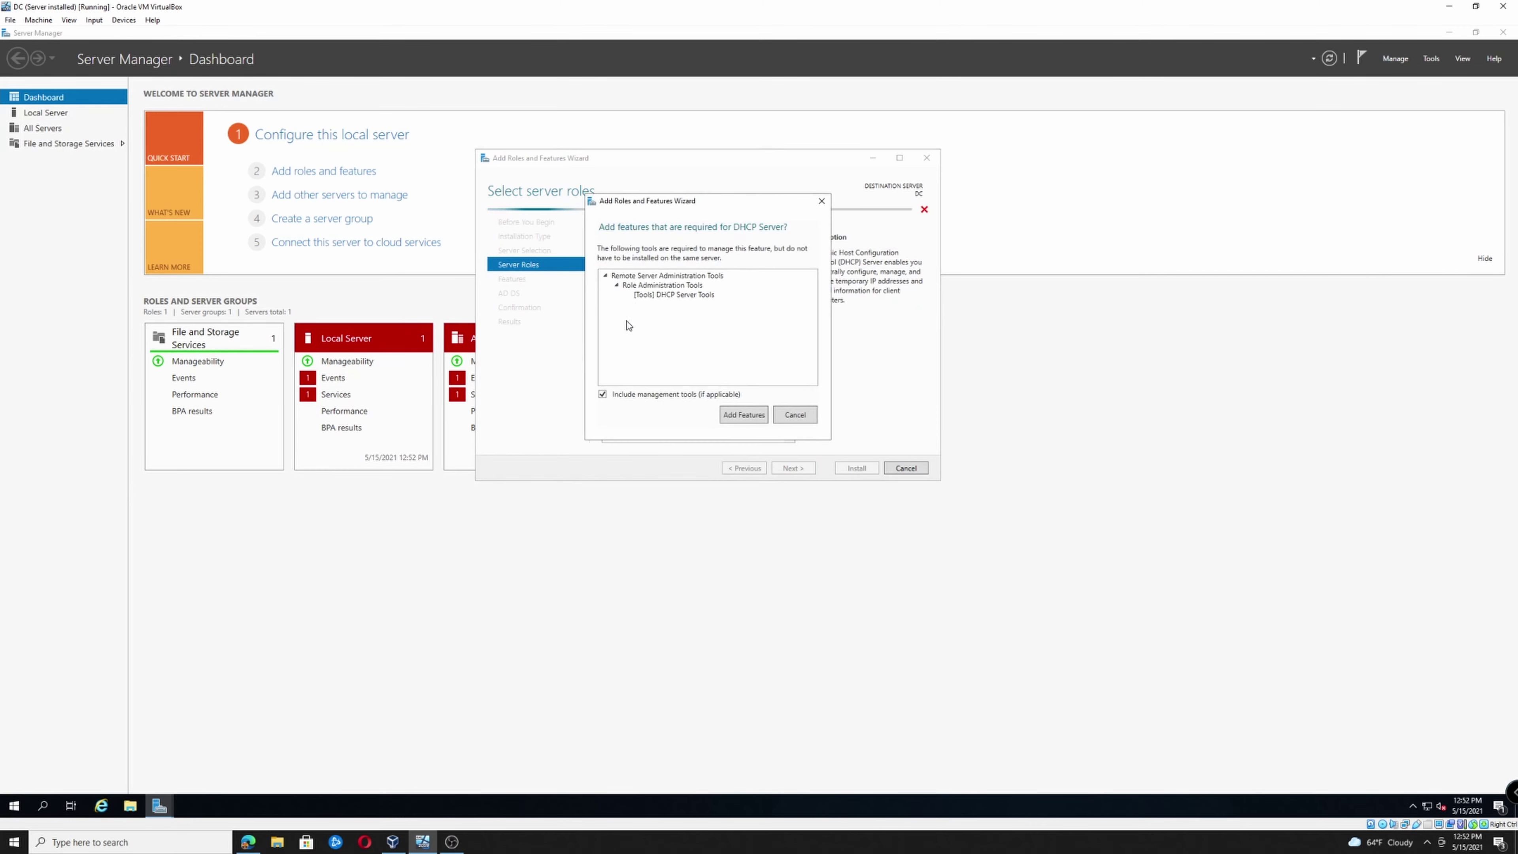
click(744, 415)
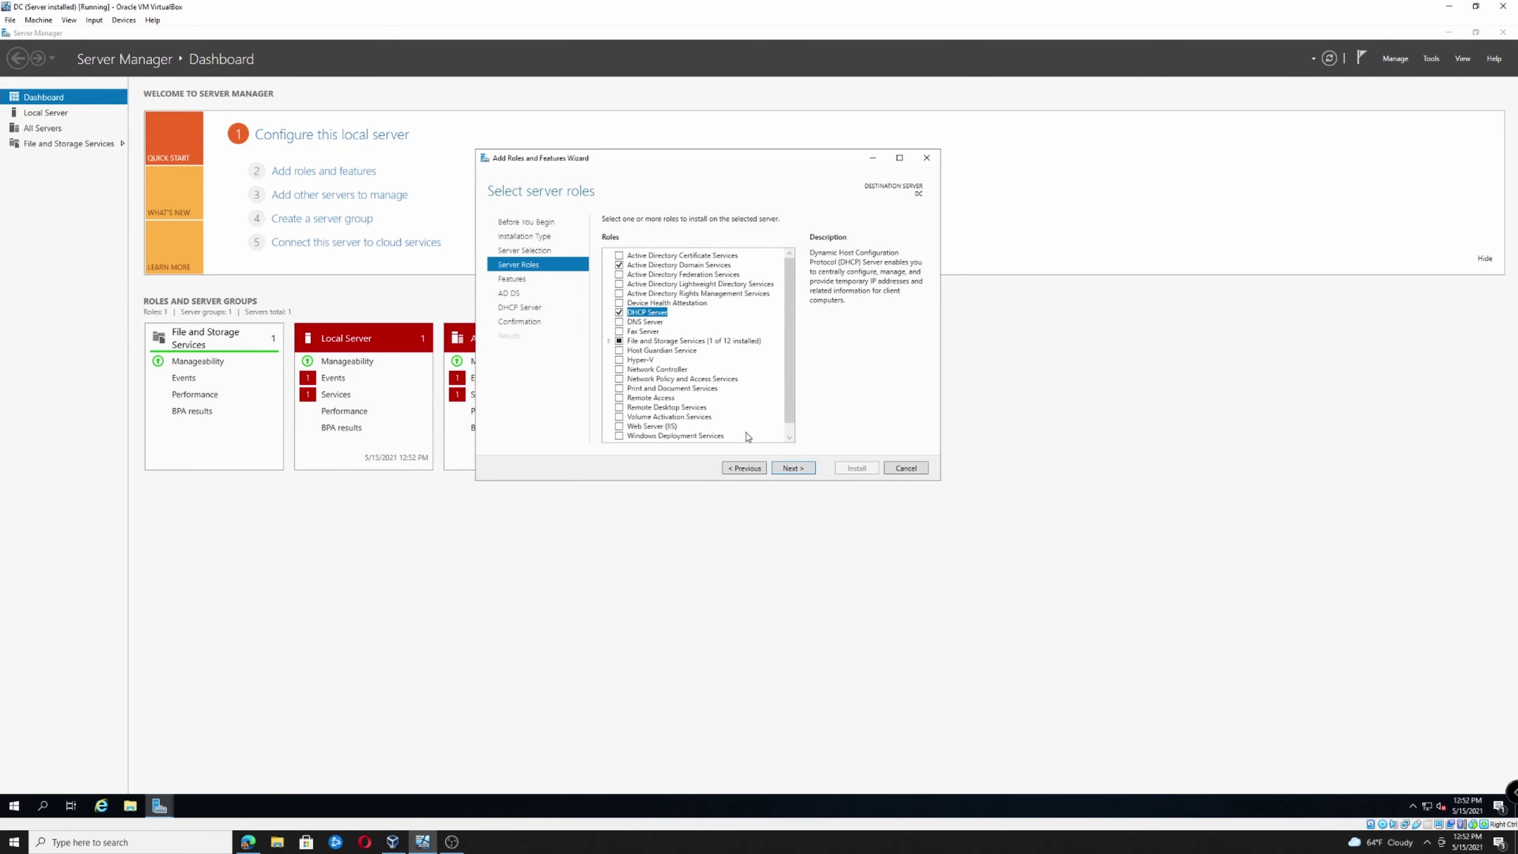
click(793, 468)
Continue past the features and role information pages and install the selected roles
click(793, 468)
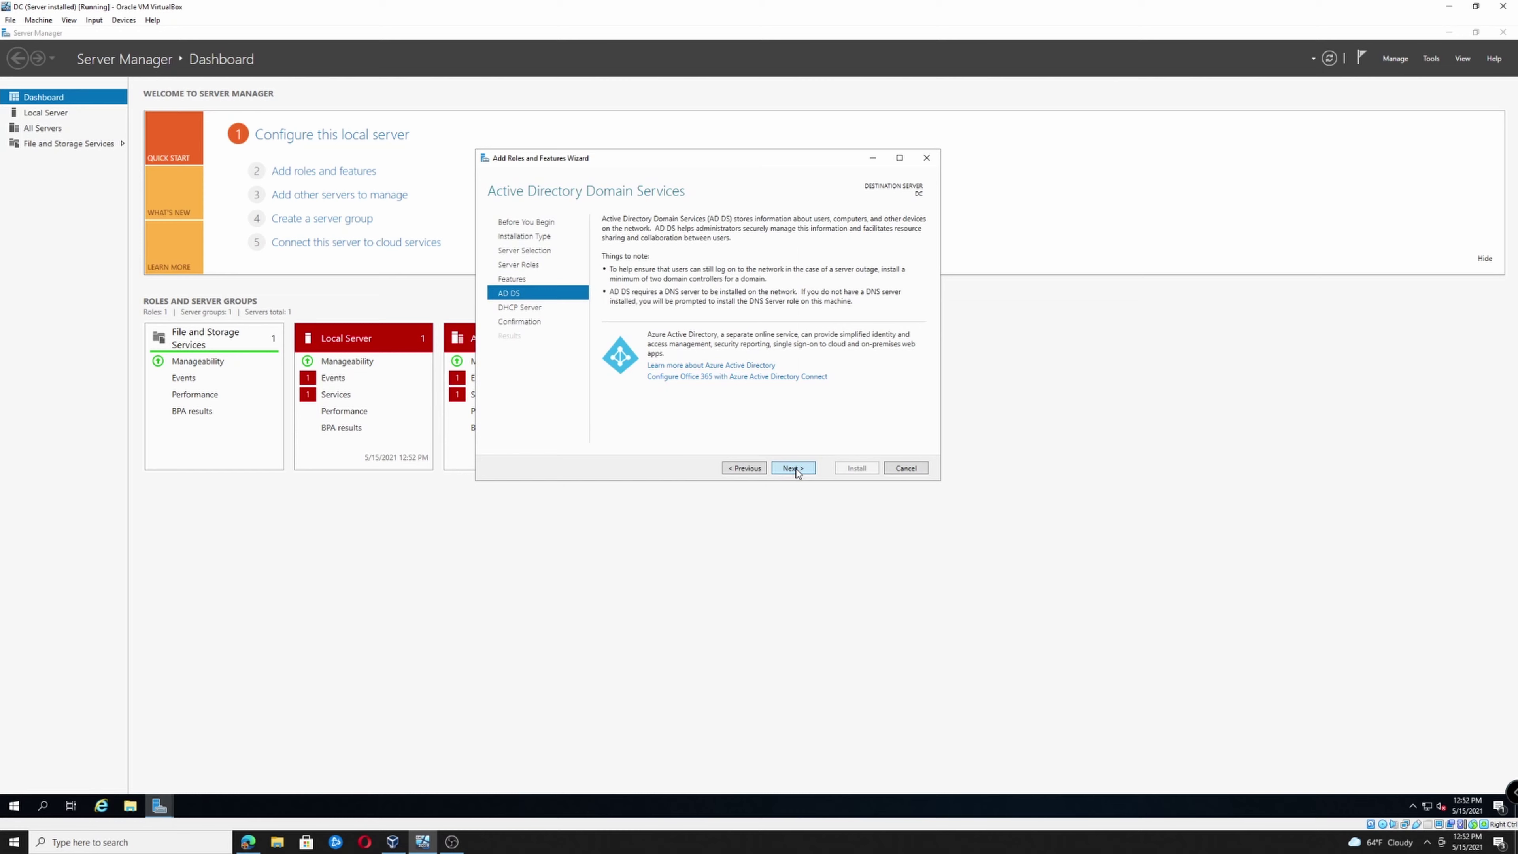
click(794, 469)
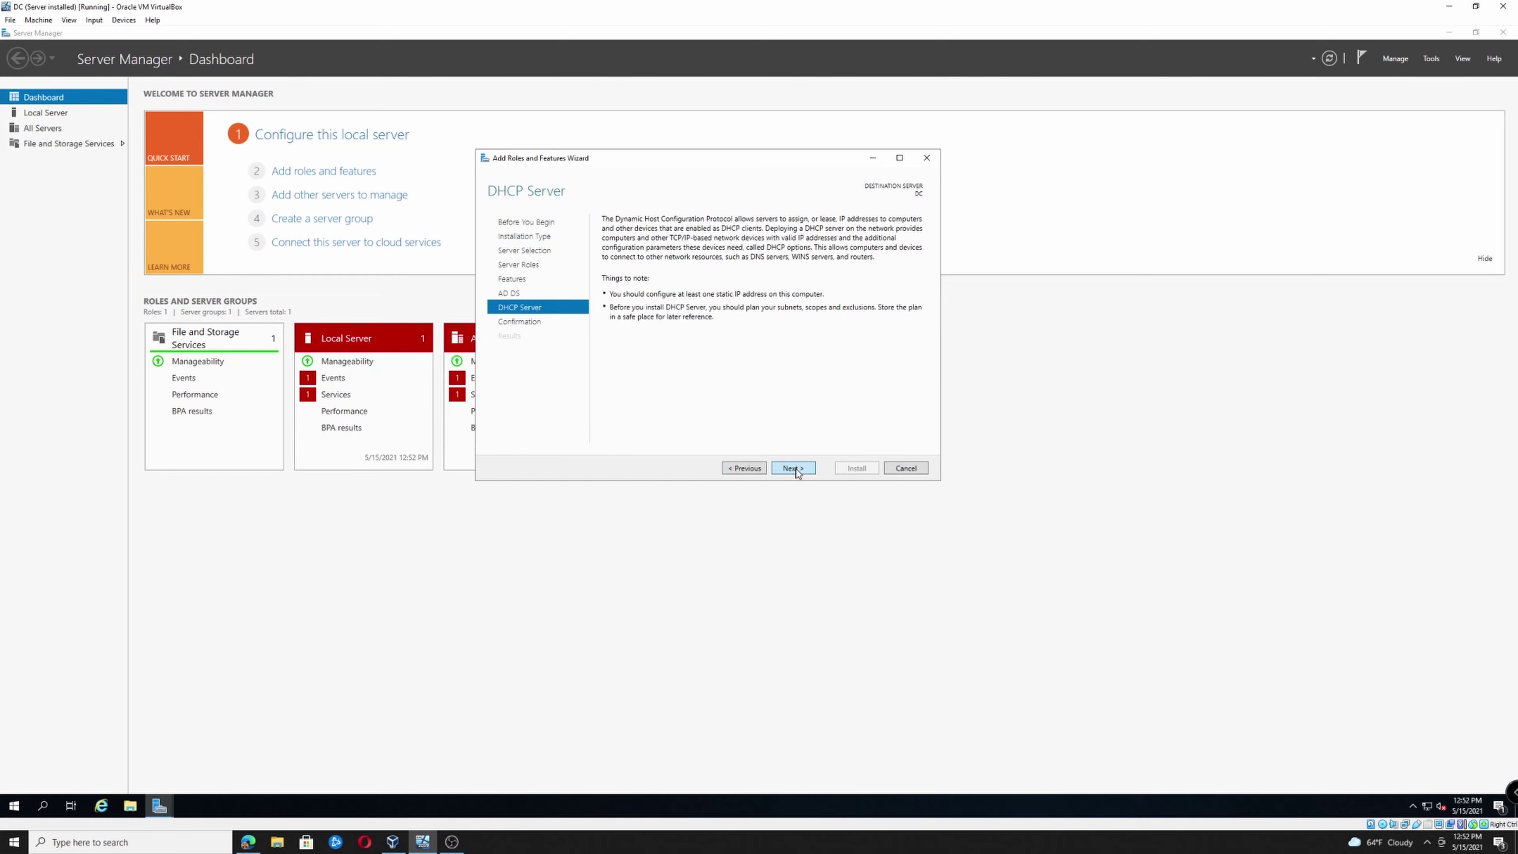
click(795, 469)
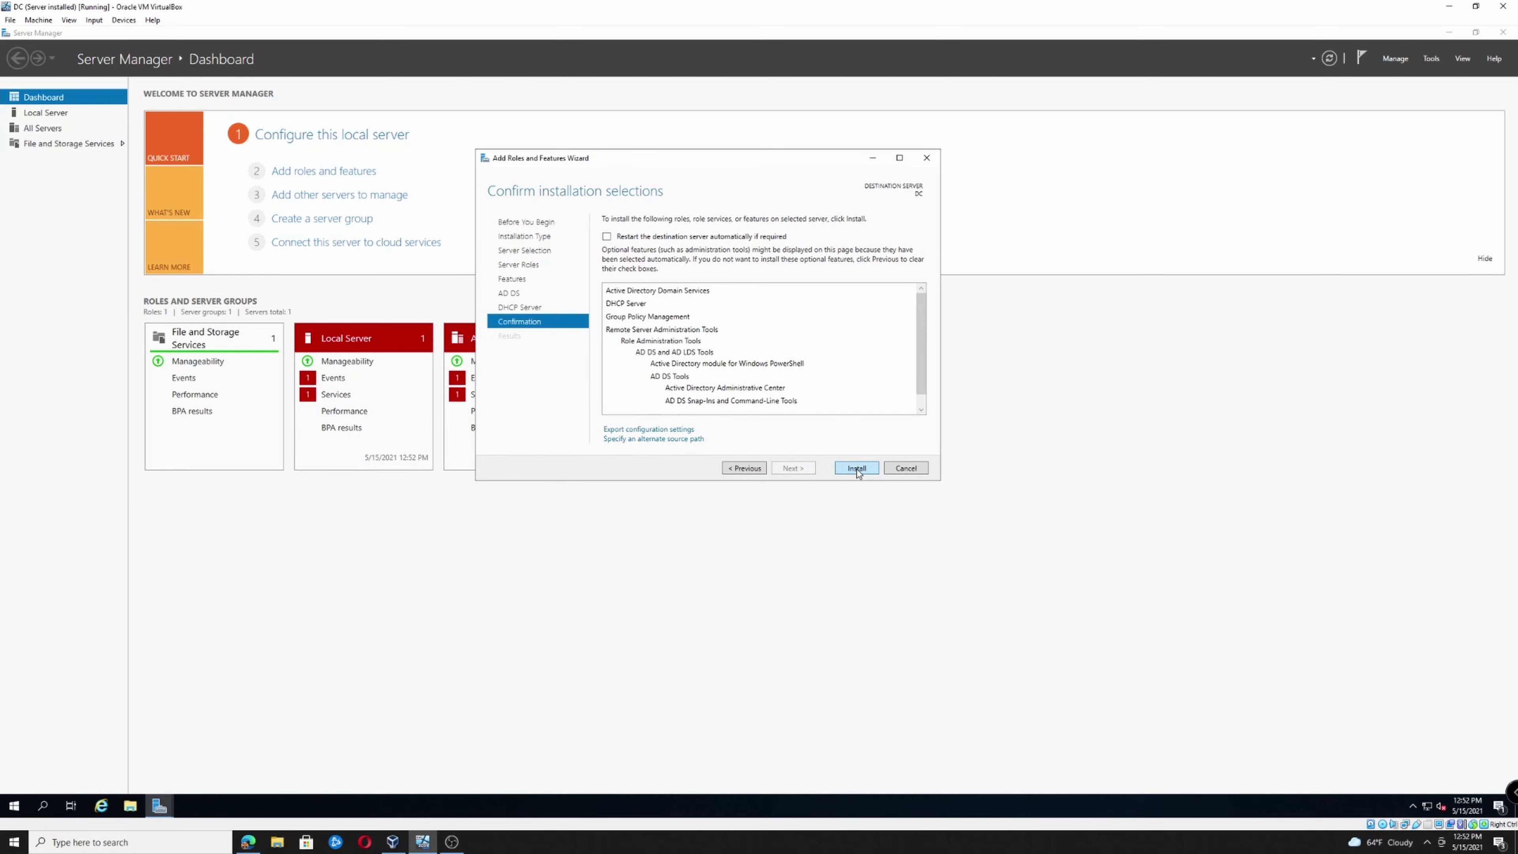
scroll(789, 373, down, 1)
scroll(789, 373, up, 1)
click(856, 468)
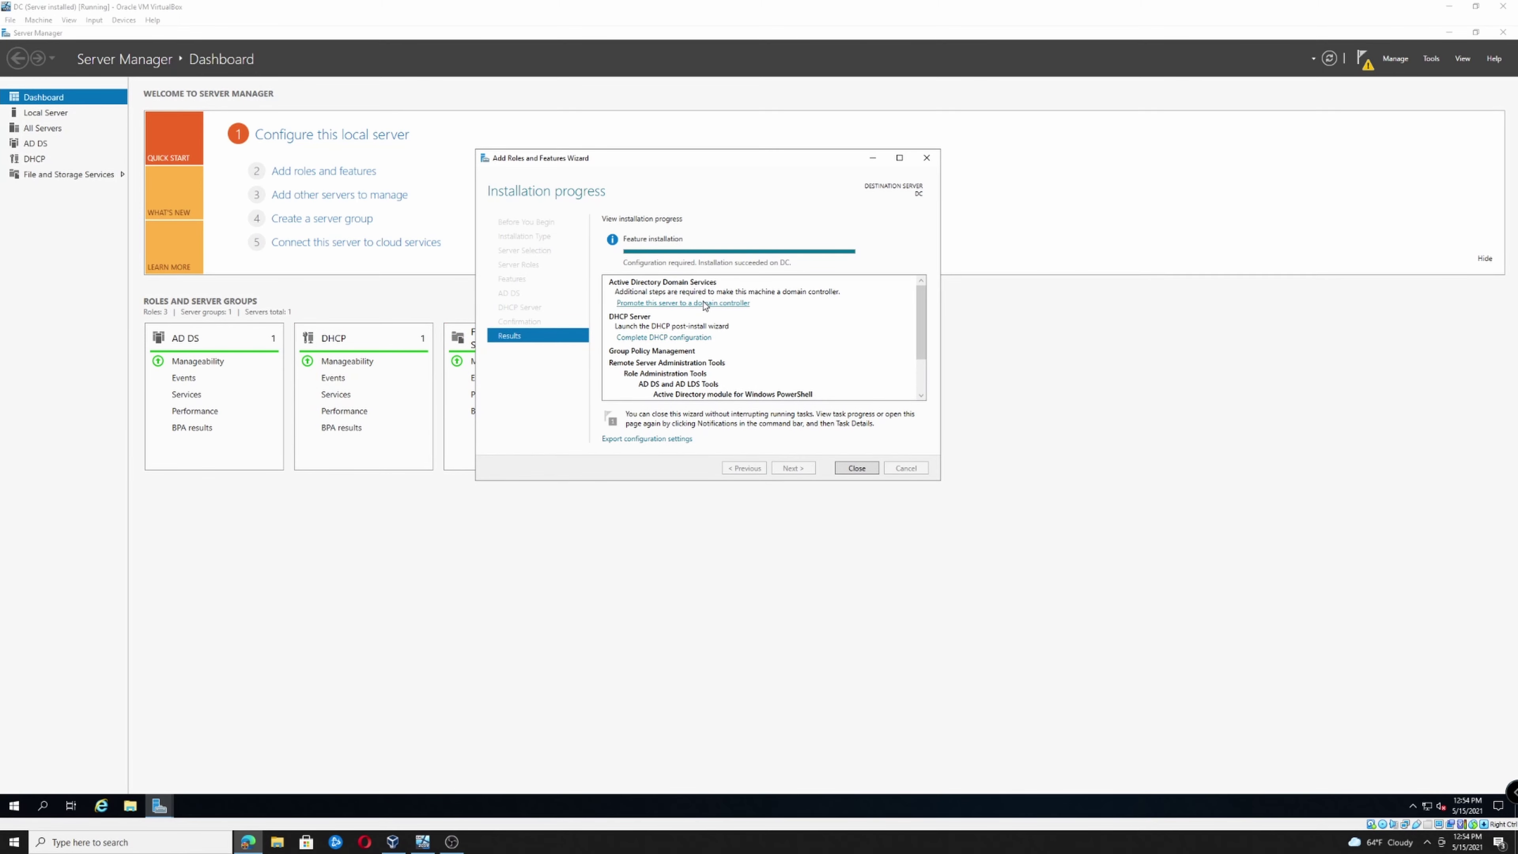
Promote the server by adding a new forest with root domain name TechTrip.org
click(689, 303)
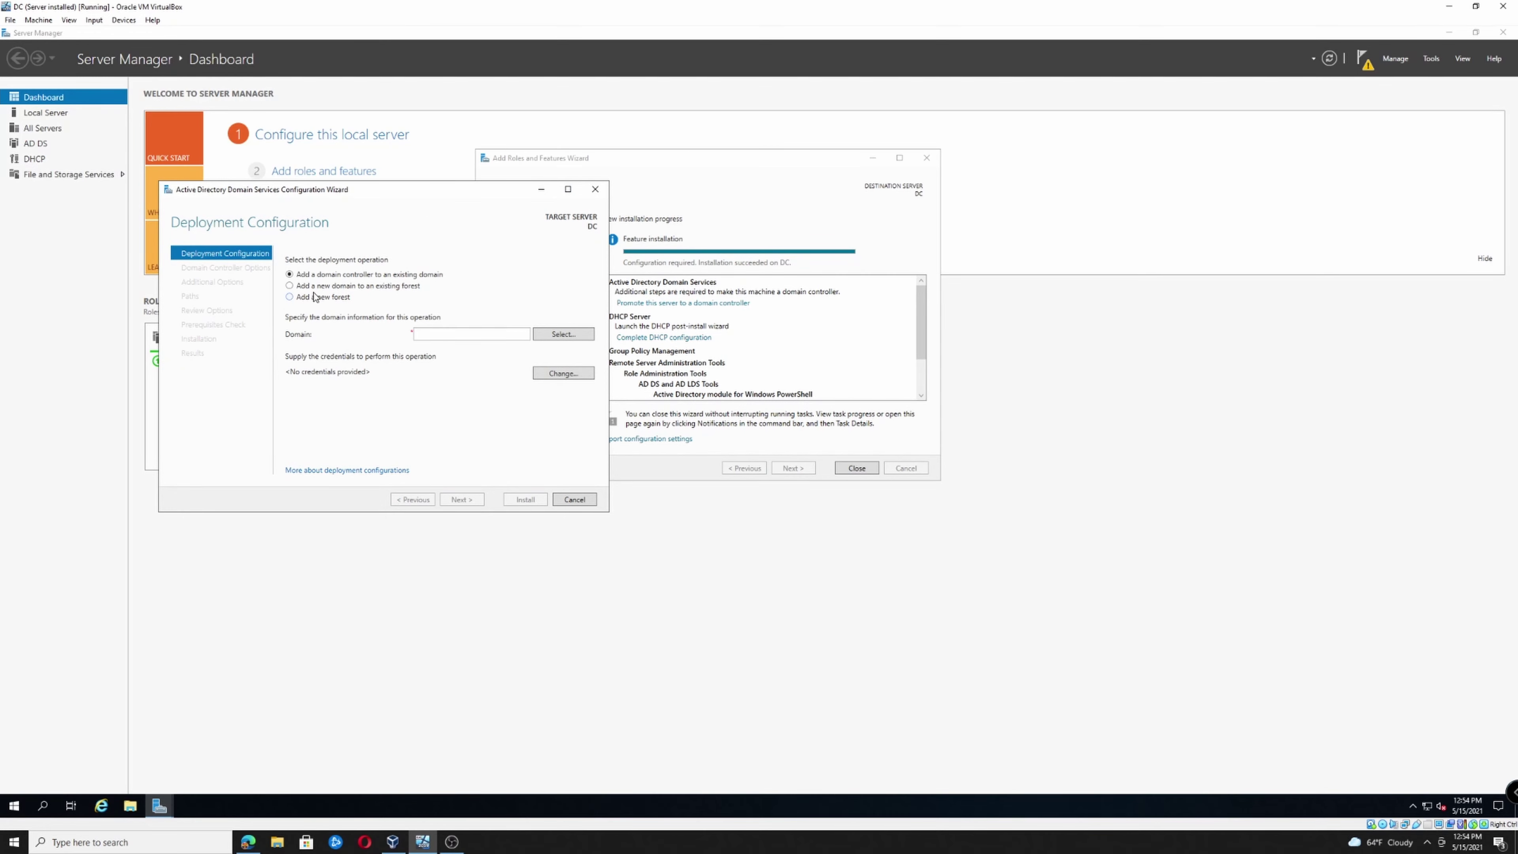
click(290, 297)
click(810, 312)
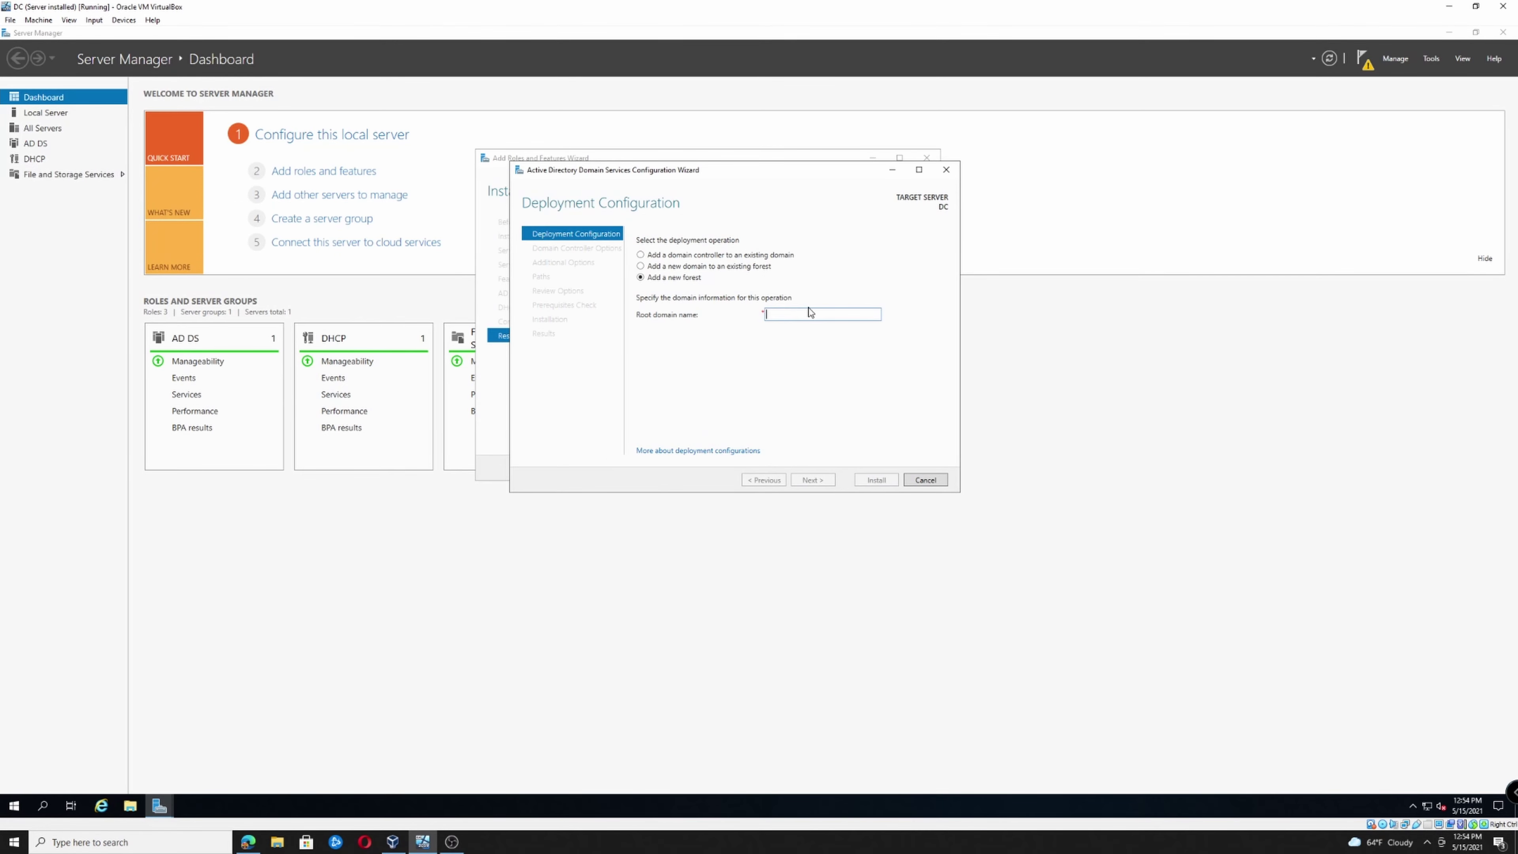
text(tech)
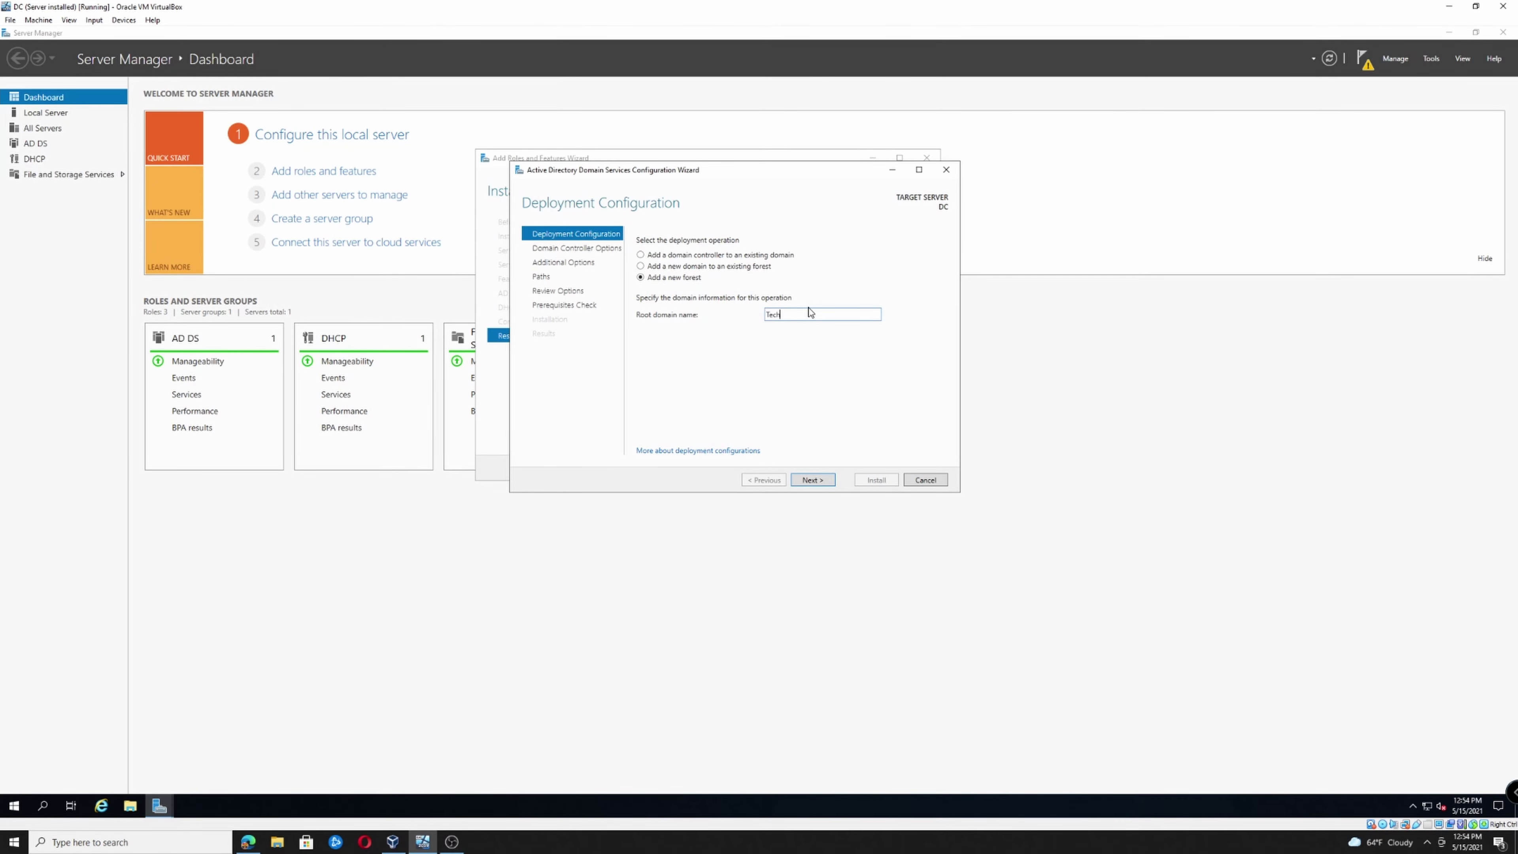
text(Trip.c)
key(BackSpace)
text(org)
click(827, 482)
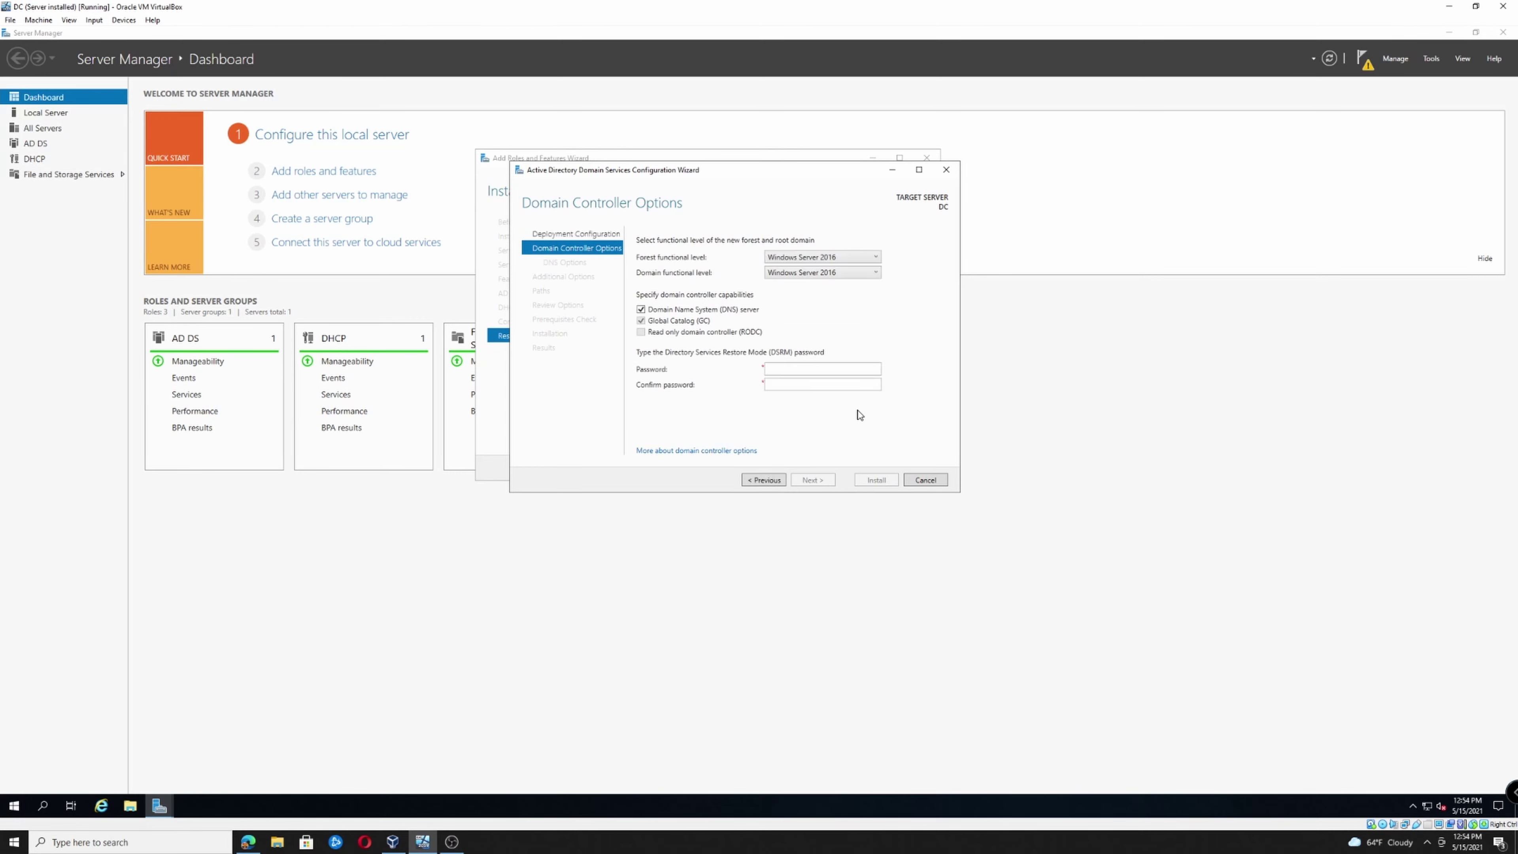
Enter and confirm the DSRM password, then continue with no DNS delegation
click(867, 369)
text(•••••••••••)
key(Tab)
text(•••••••••••)
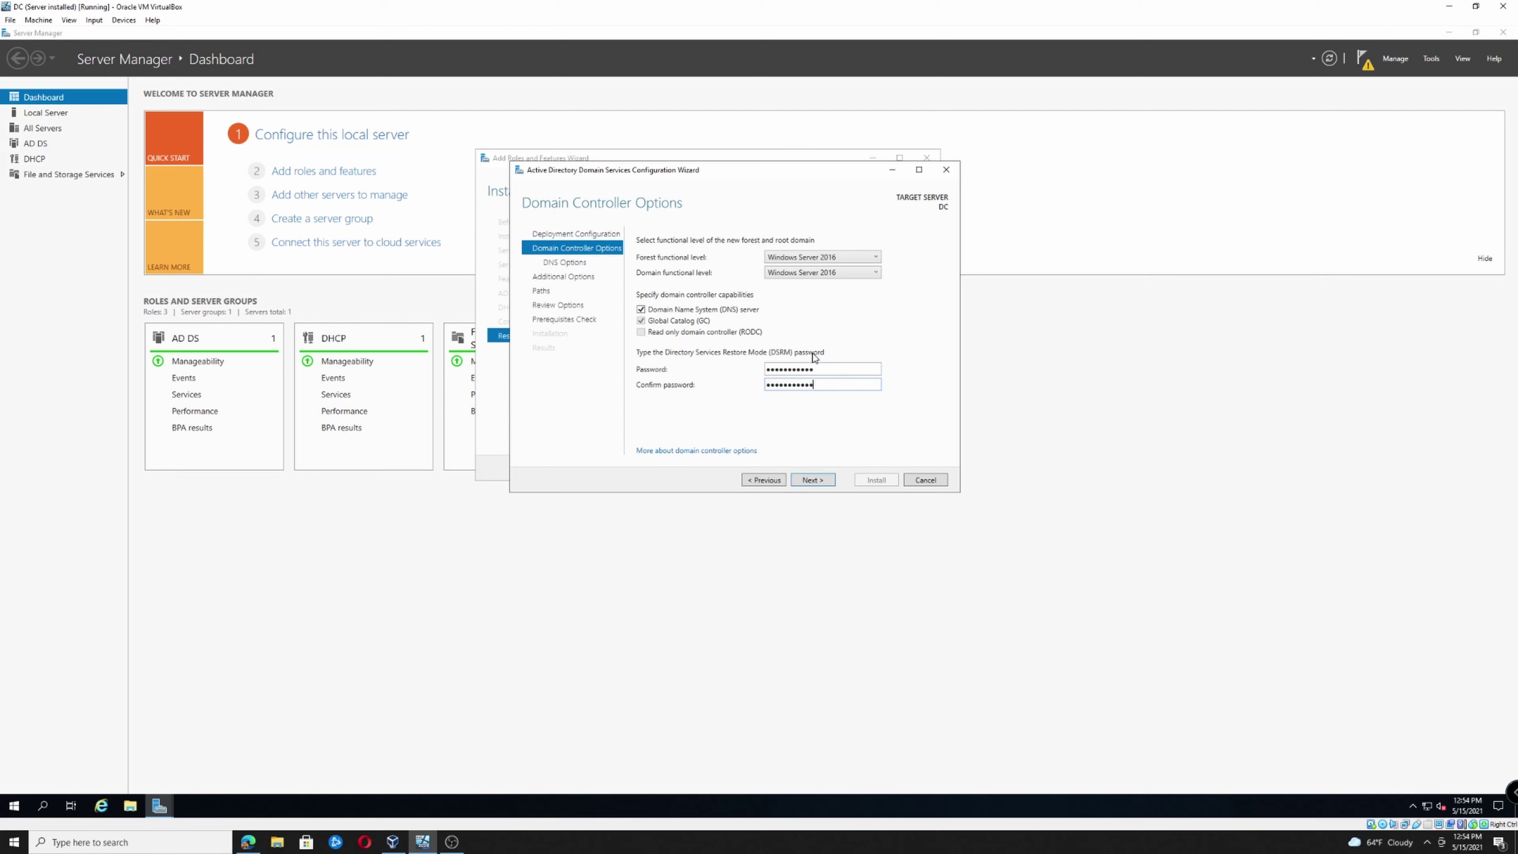
click(812, 479)
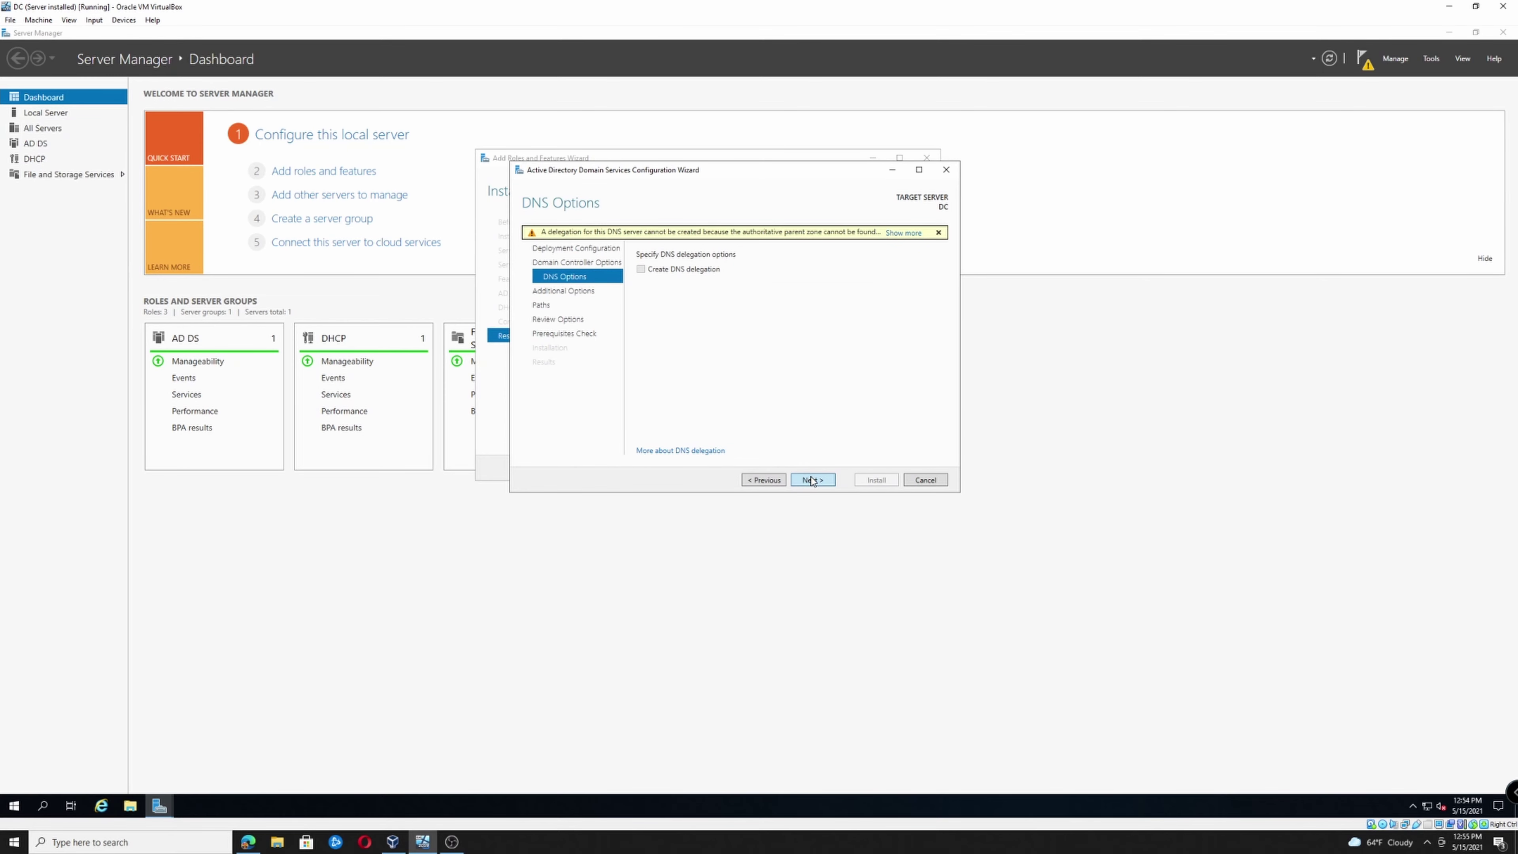
click(812, 480)
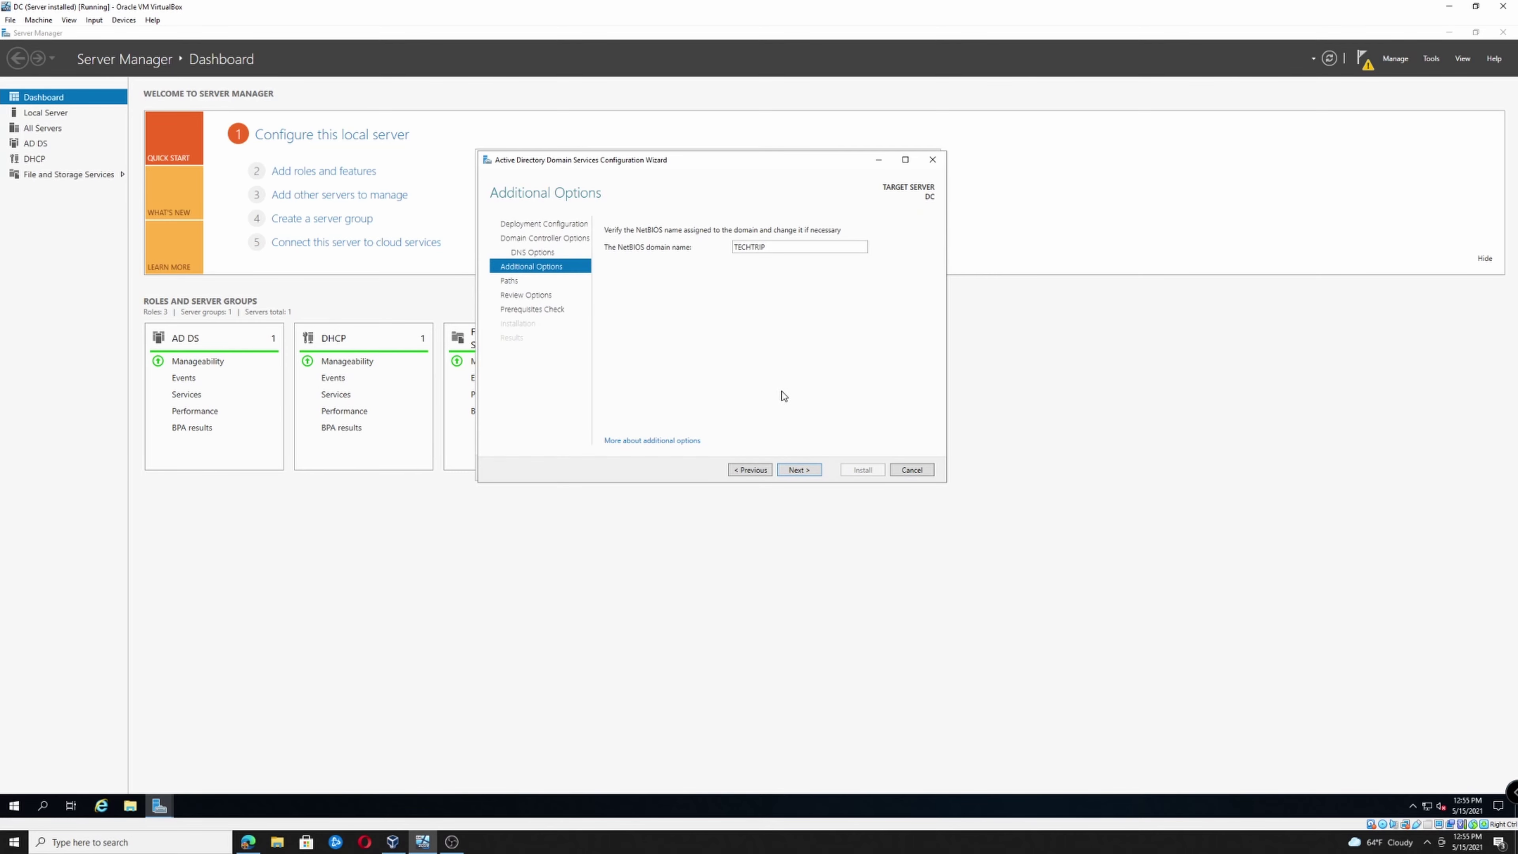
Keep NetBIOS name TECHTRIP and the default folders, then install the domain controller
click(792, 472)
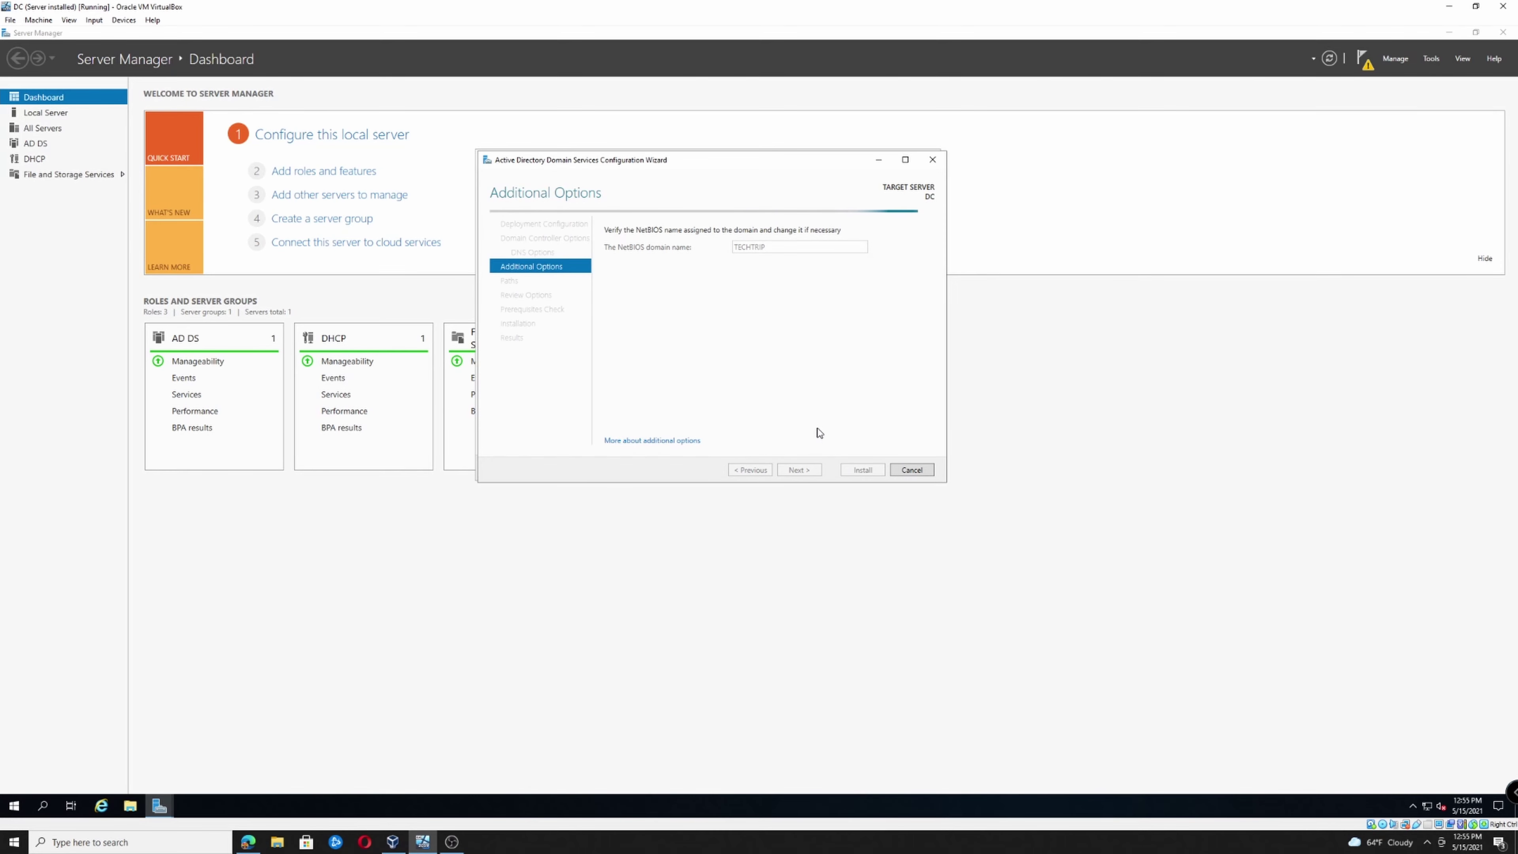
key(Return)
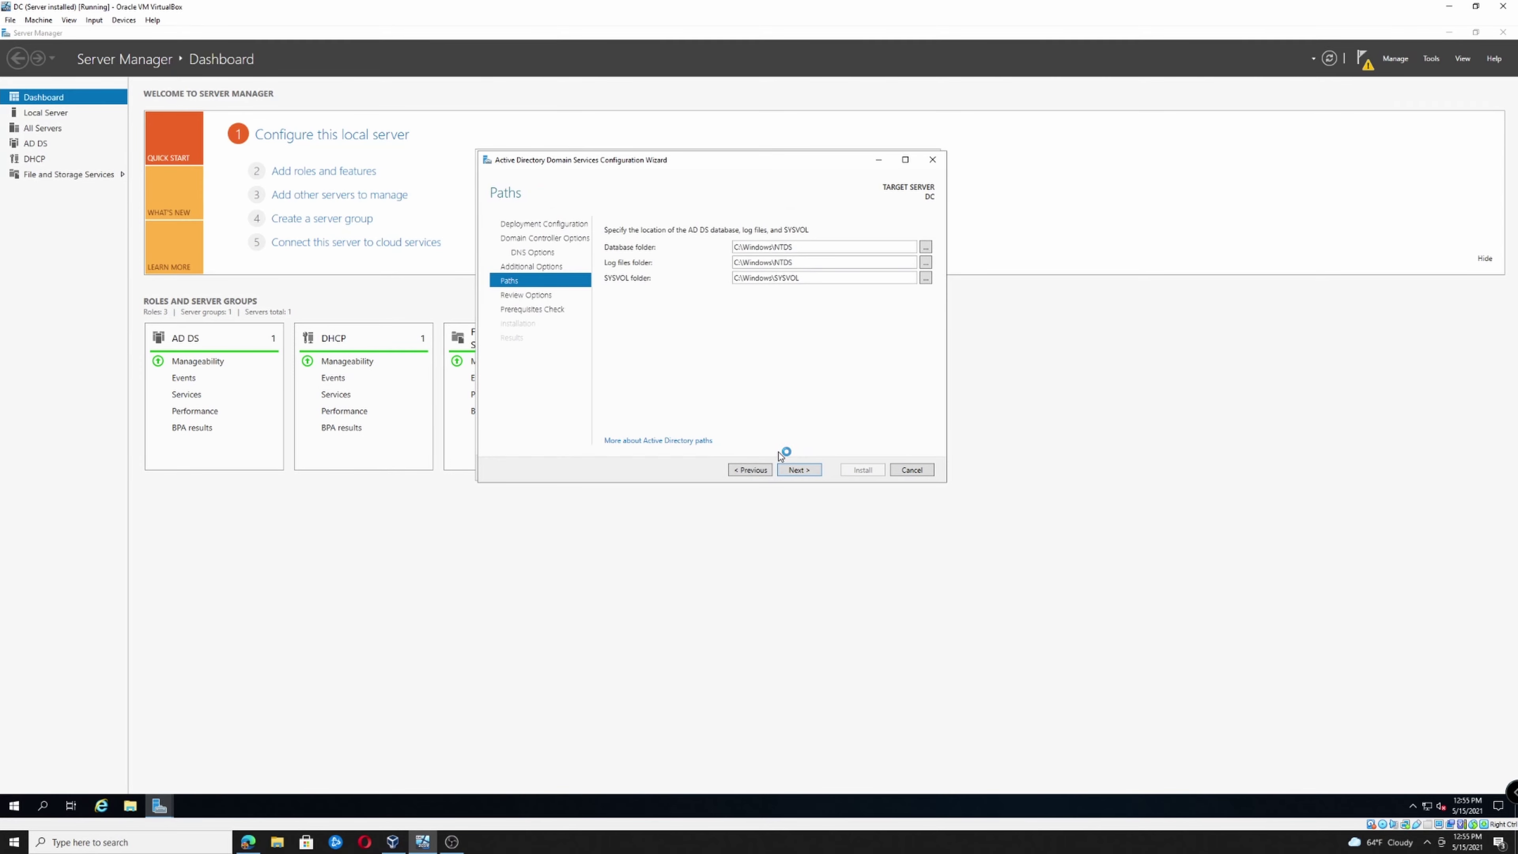
click(804, 472)
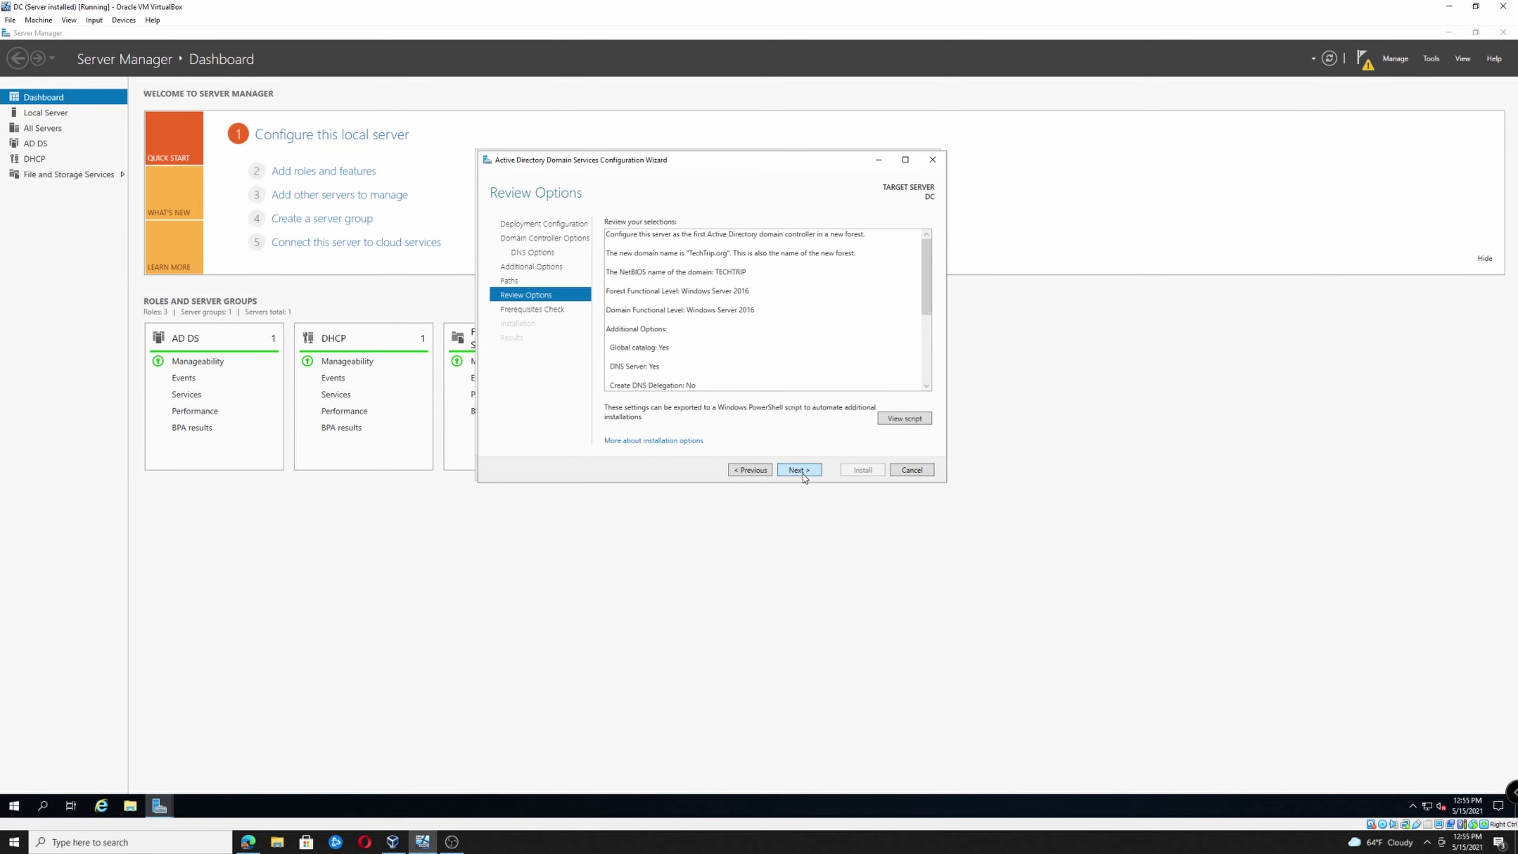
click(801, 471)
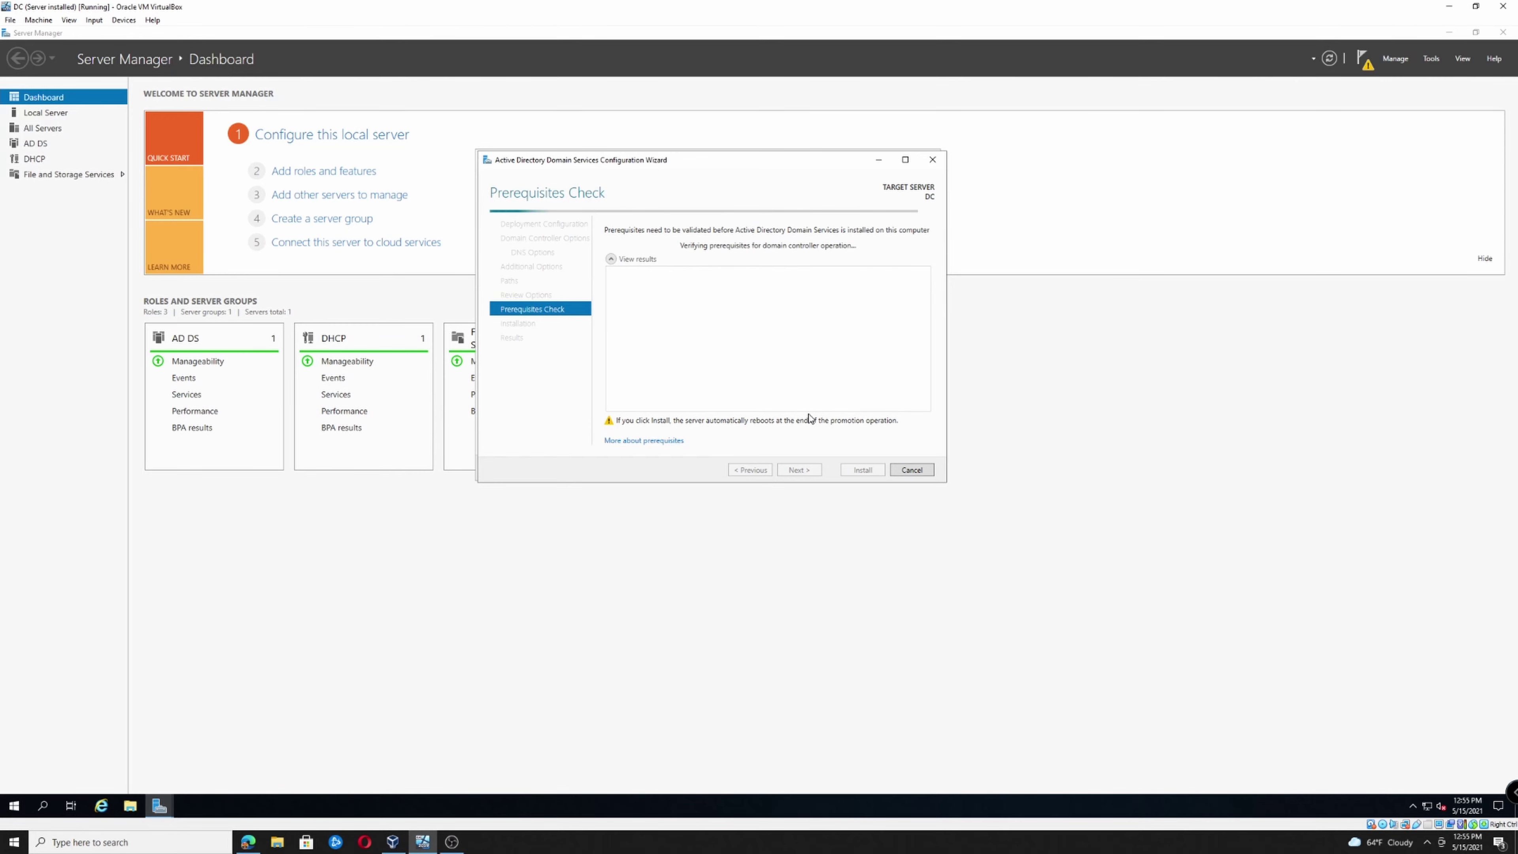
click(849, 471)
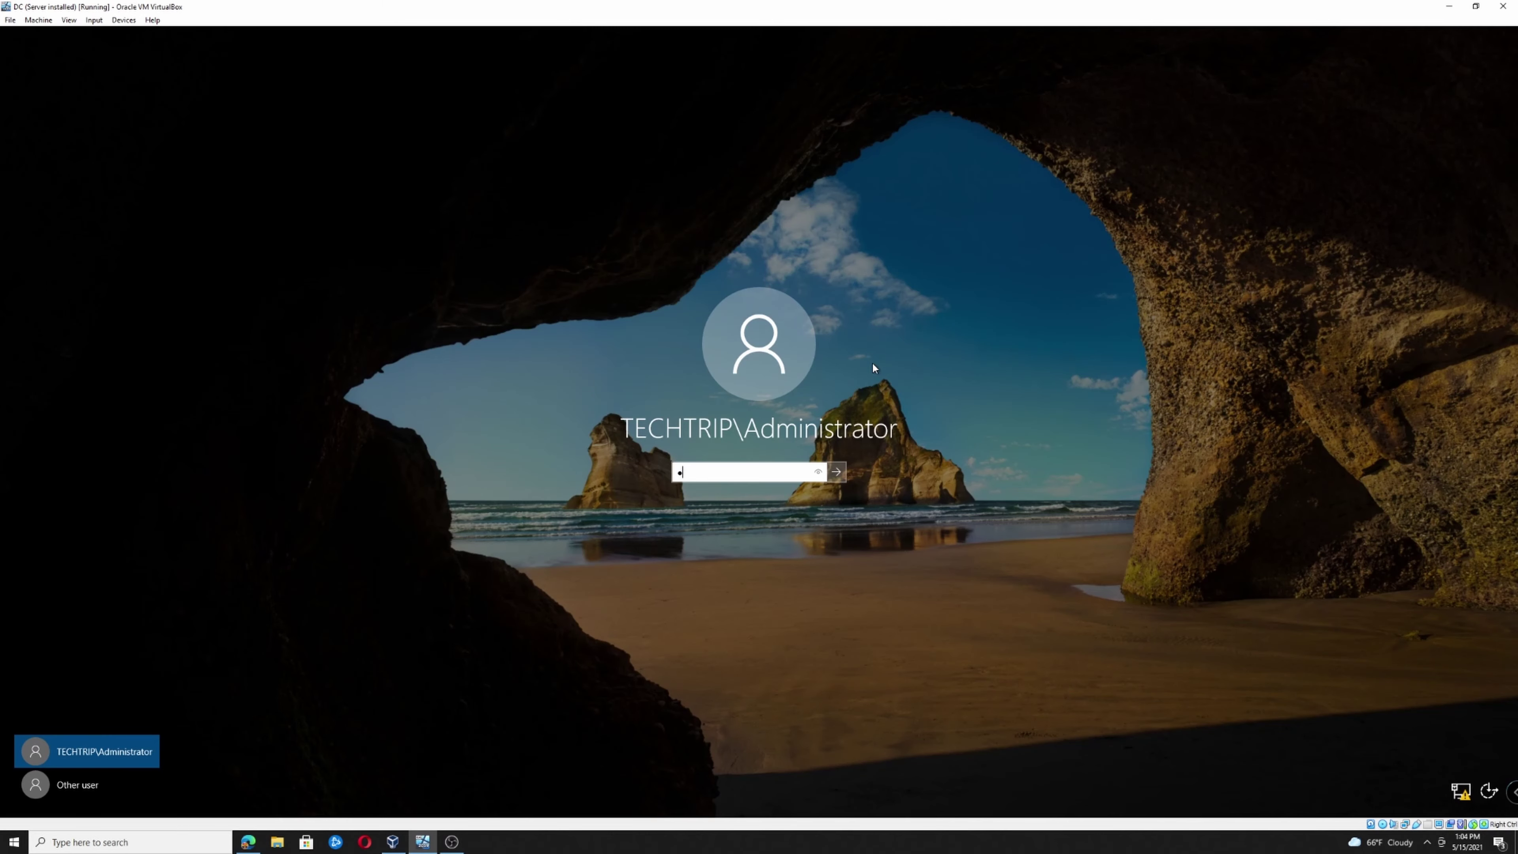
Sign in with the domain Administrator password after the reboot
text(***********)
key(Return)
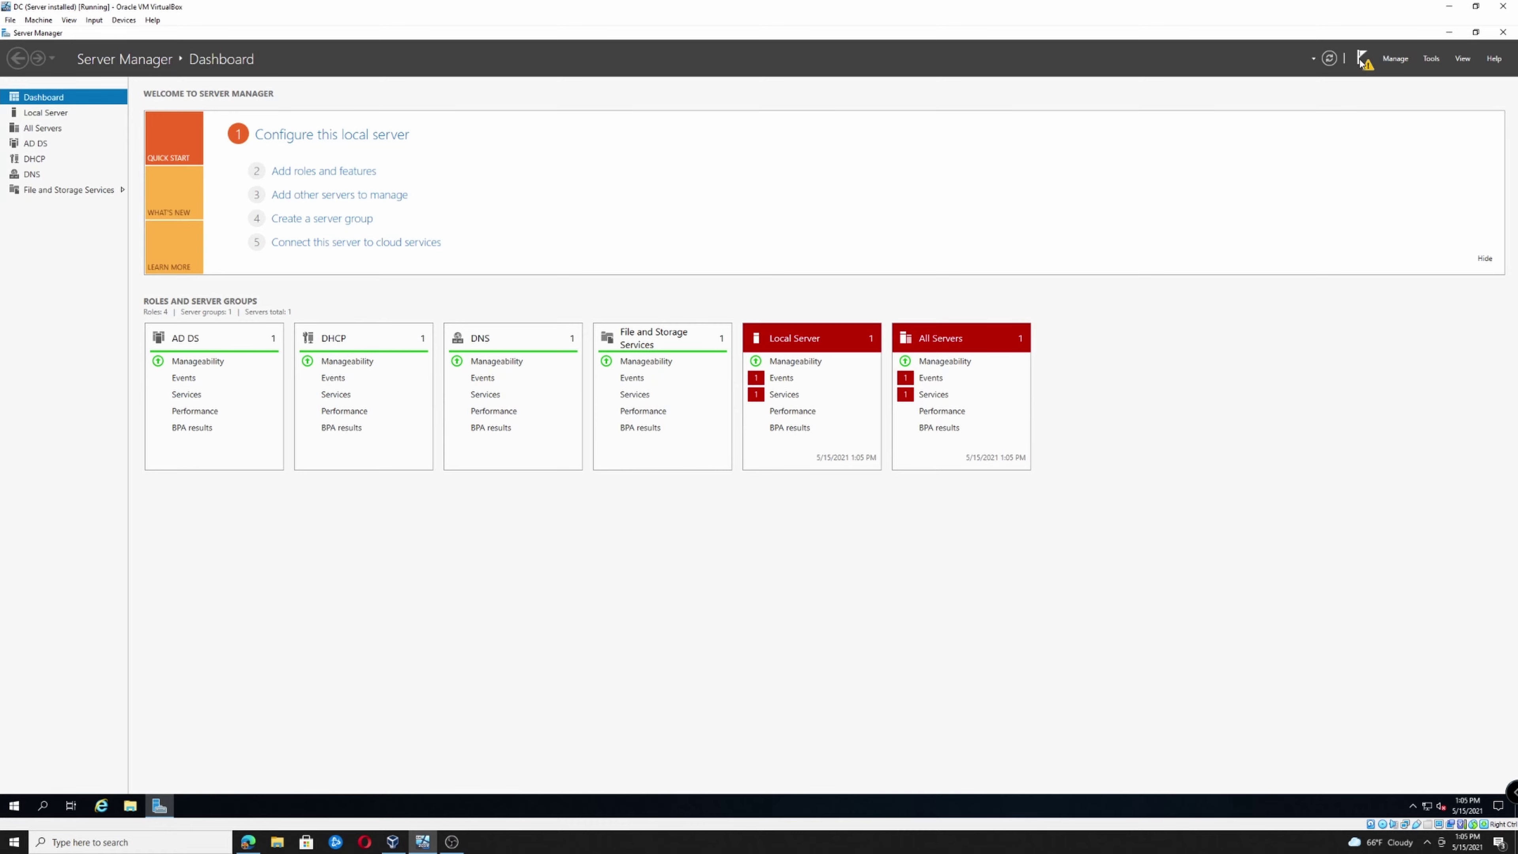
Run the DHCP post-deployment configuration, committing with the current administrator credentials
click(1363, 58)
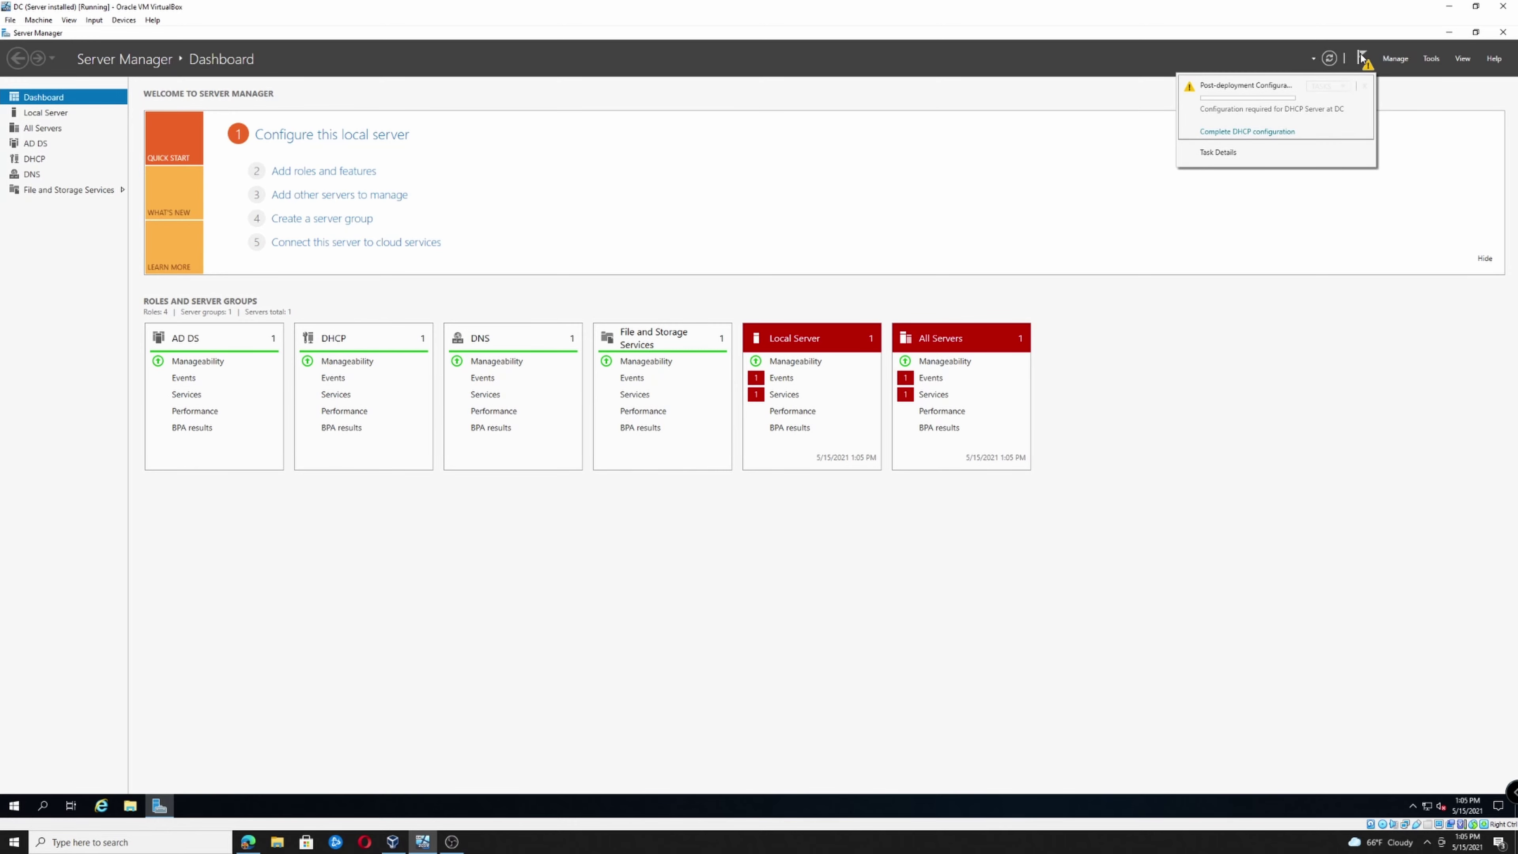
click(1216, 133)
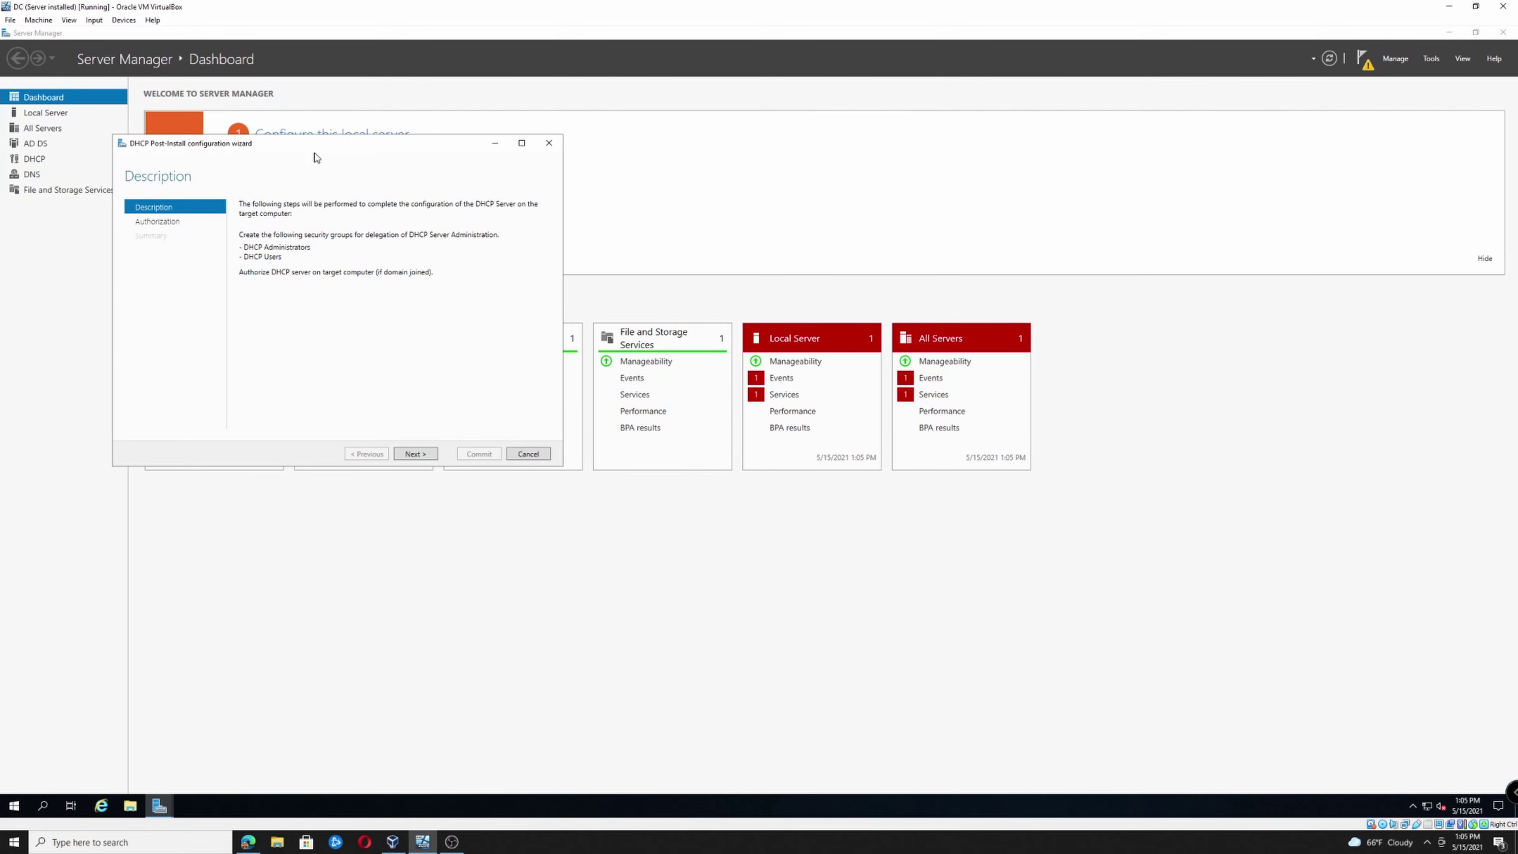
drag(383, 143, 779, 202)
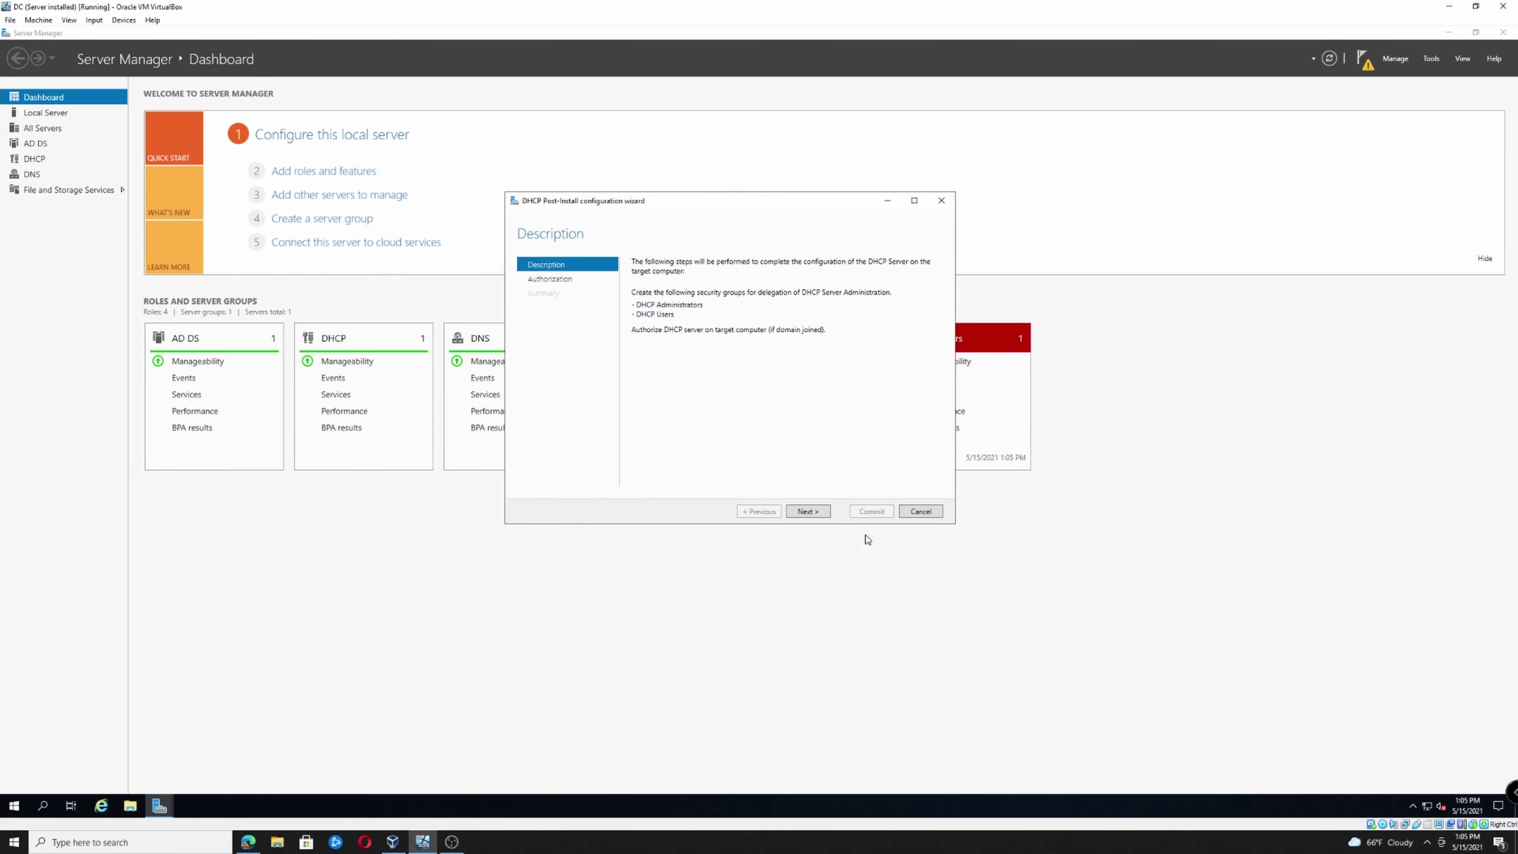
click(810, 514)
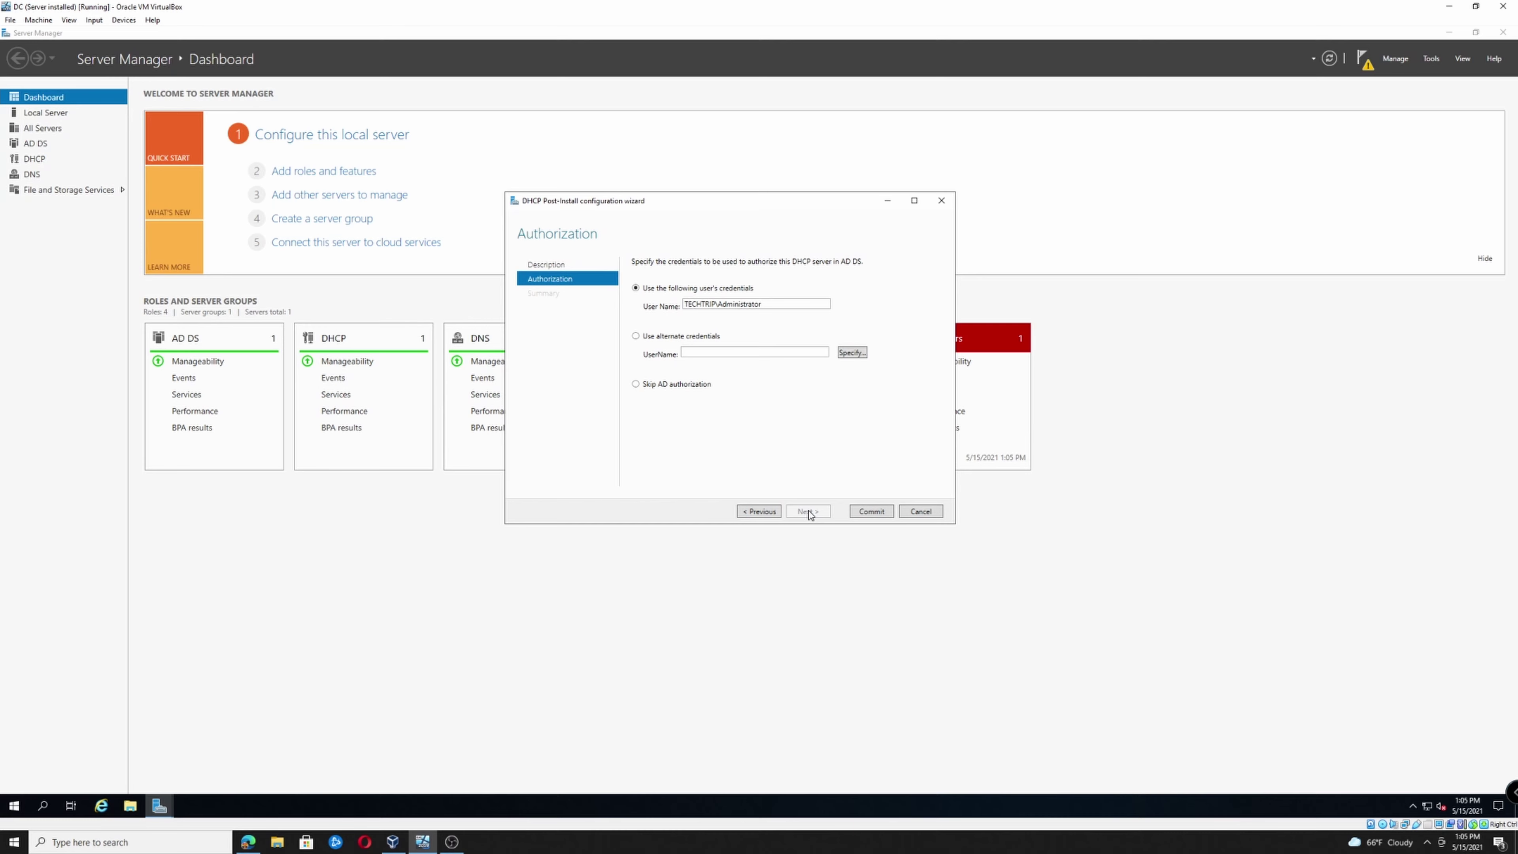
click(867, 512)
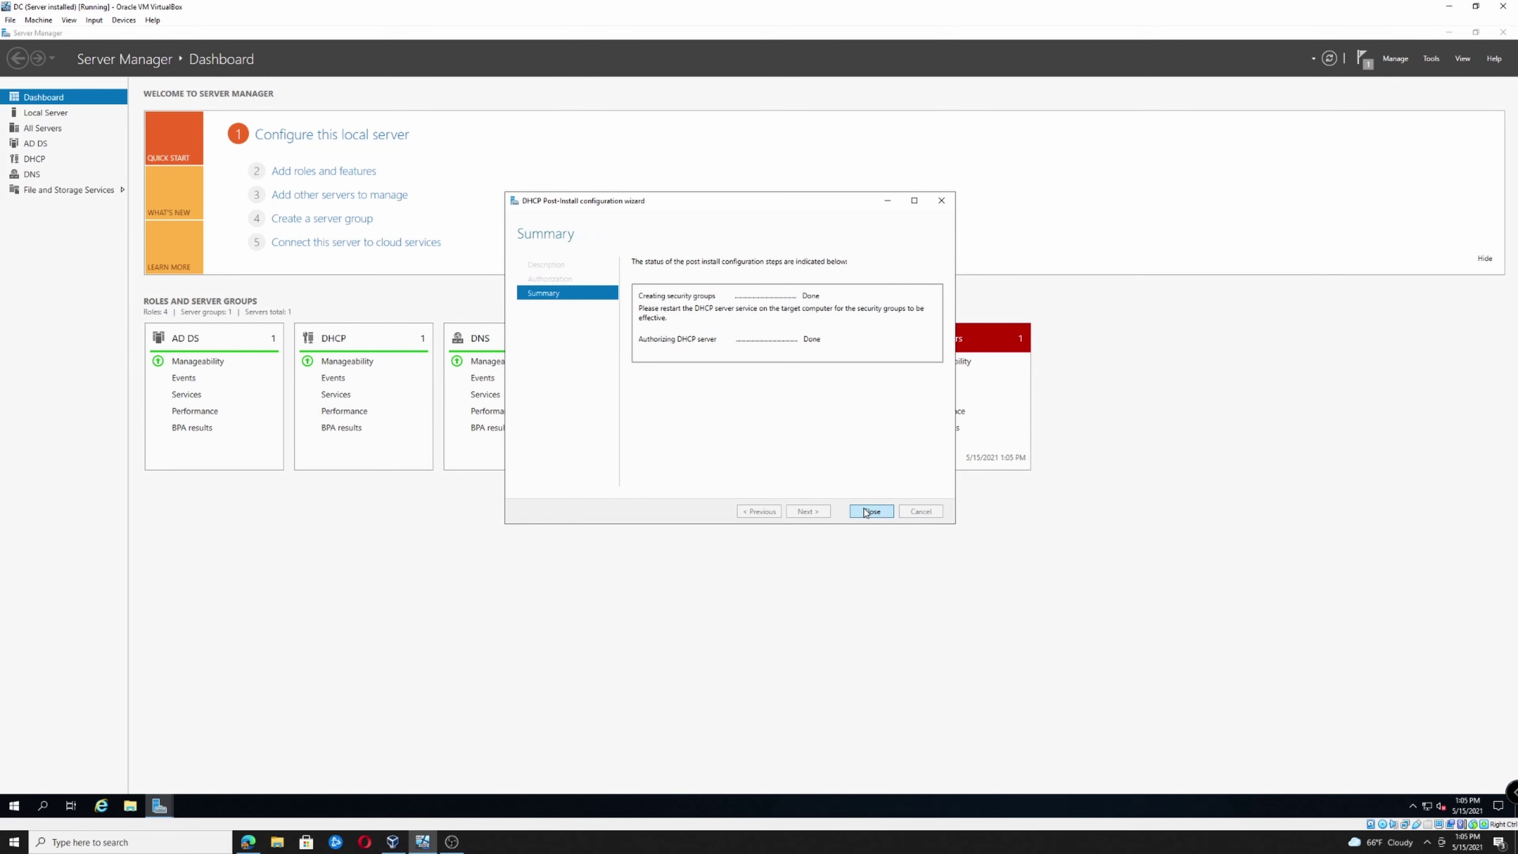
click(862, 515)
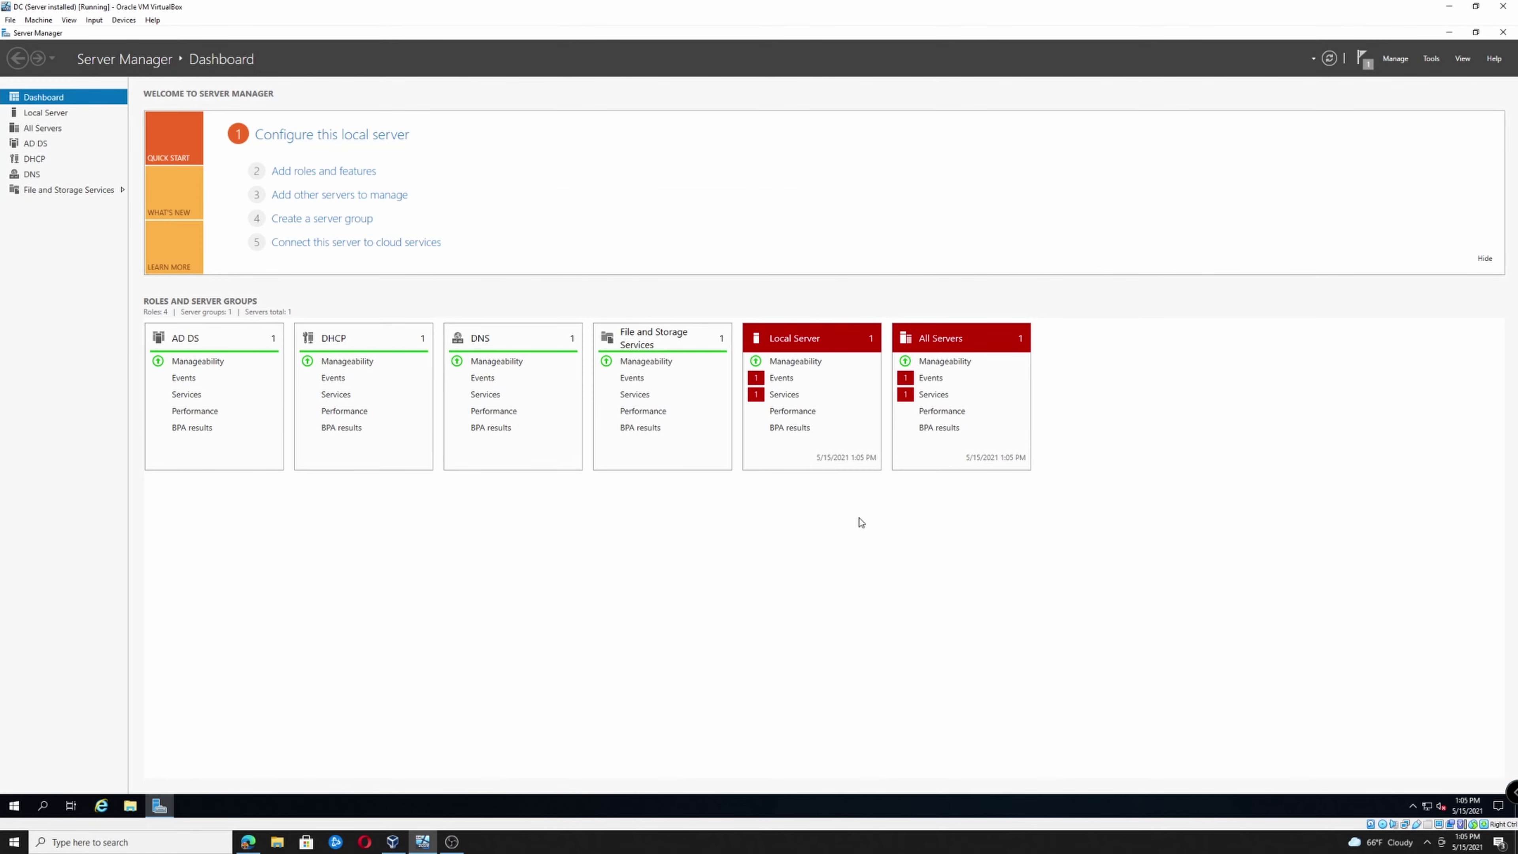
Launch the DHCP console and begin a new scope under the dc.techtrip.org IPv4 node
click(1432, 59)
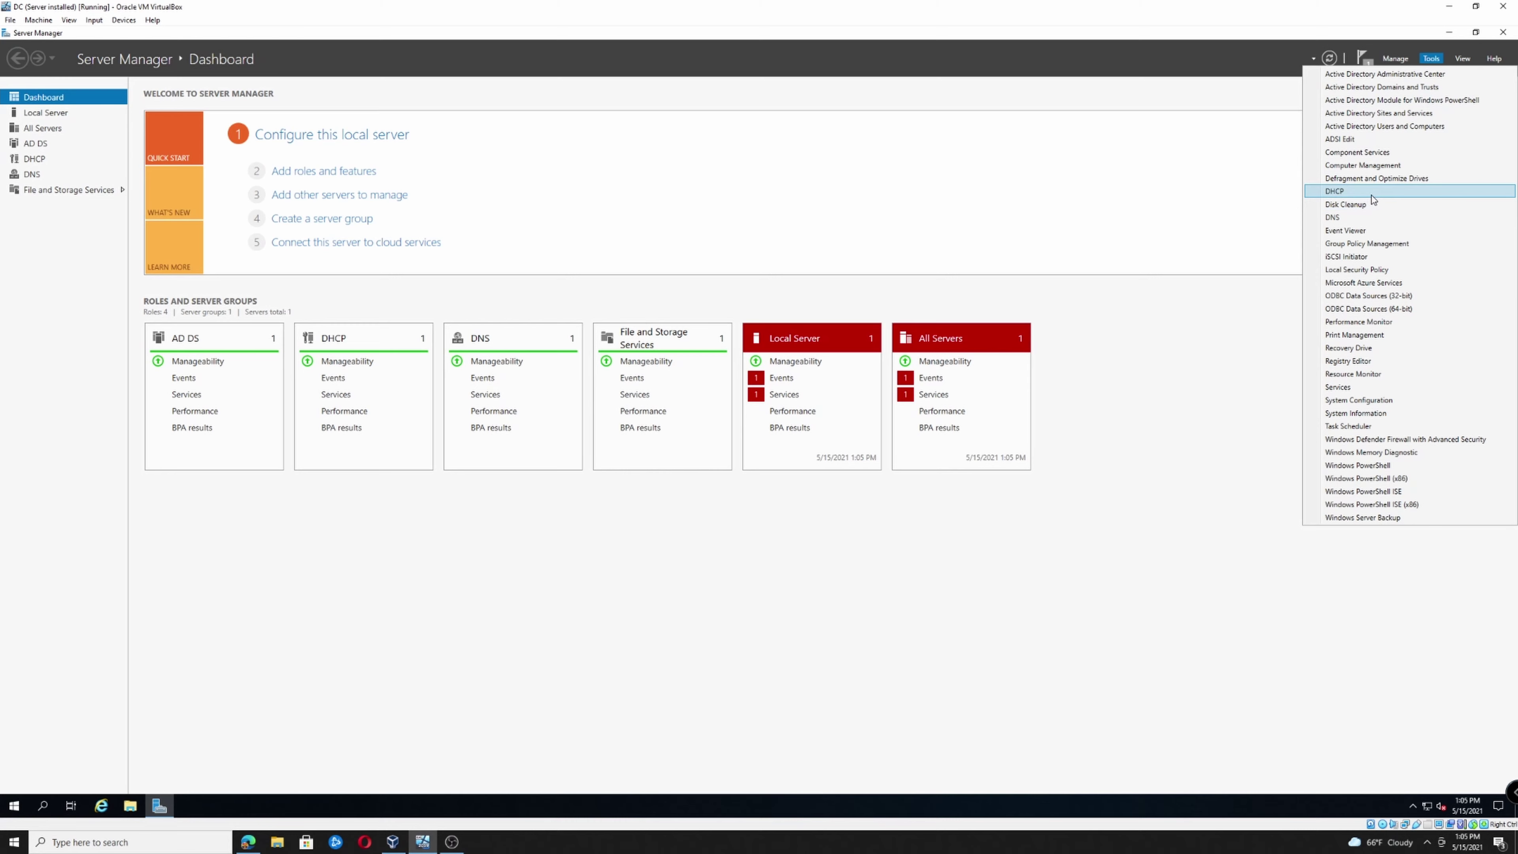
click(1351, 191)
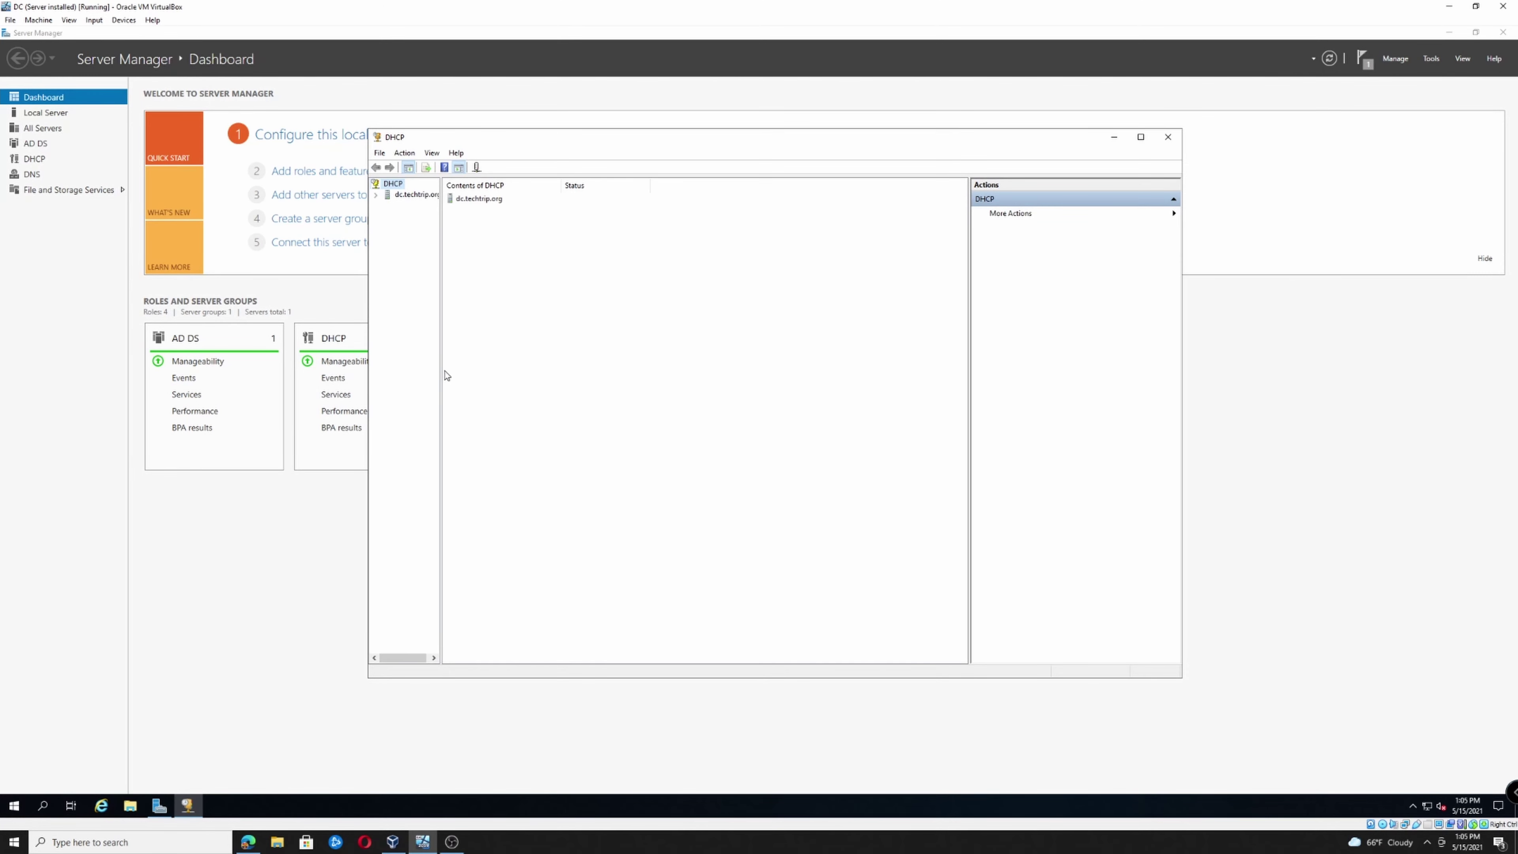
drag(440, 370, 568, 383)
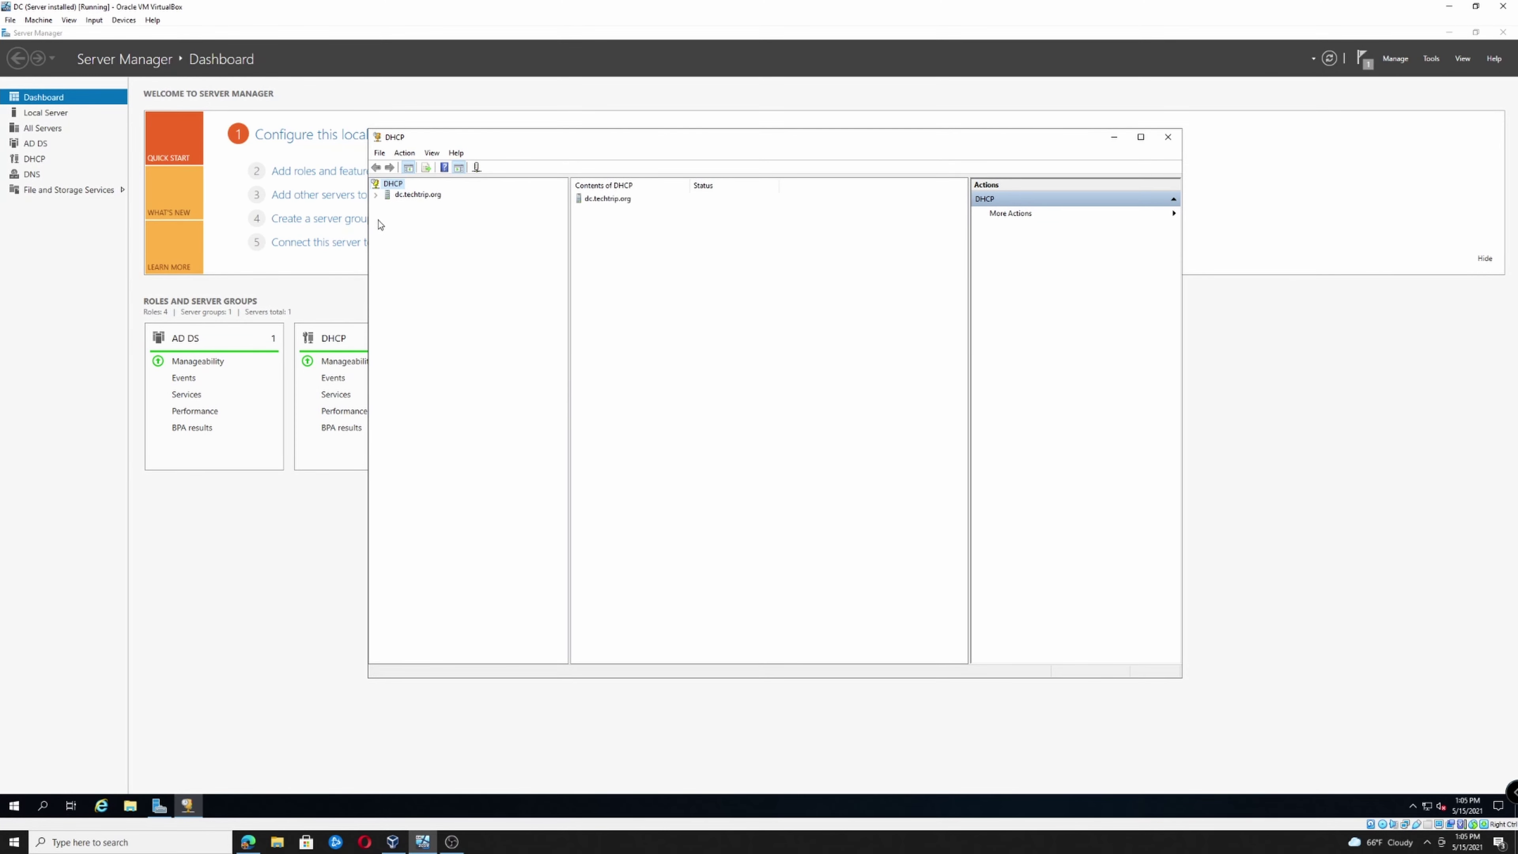
click(376, 196)
click(387, 205)
click(402, 206)
right_click(406, 206)
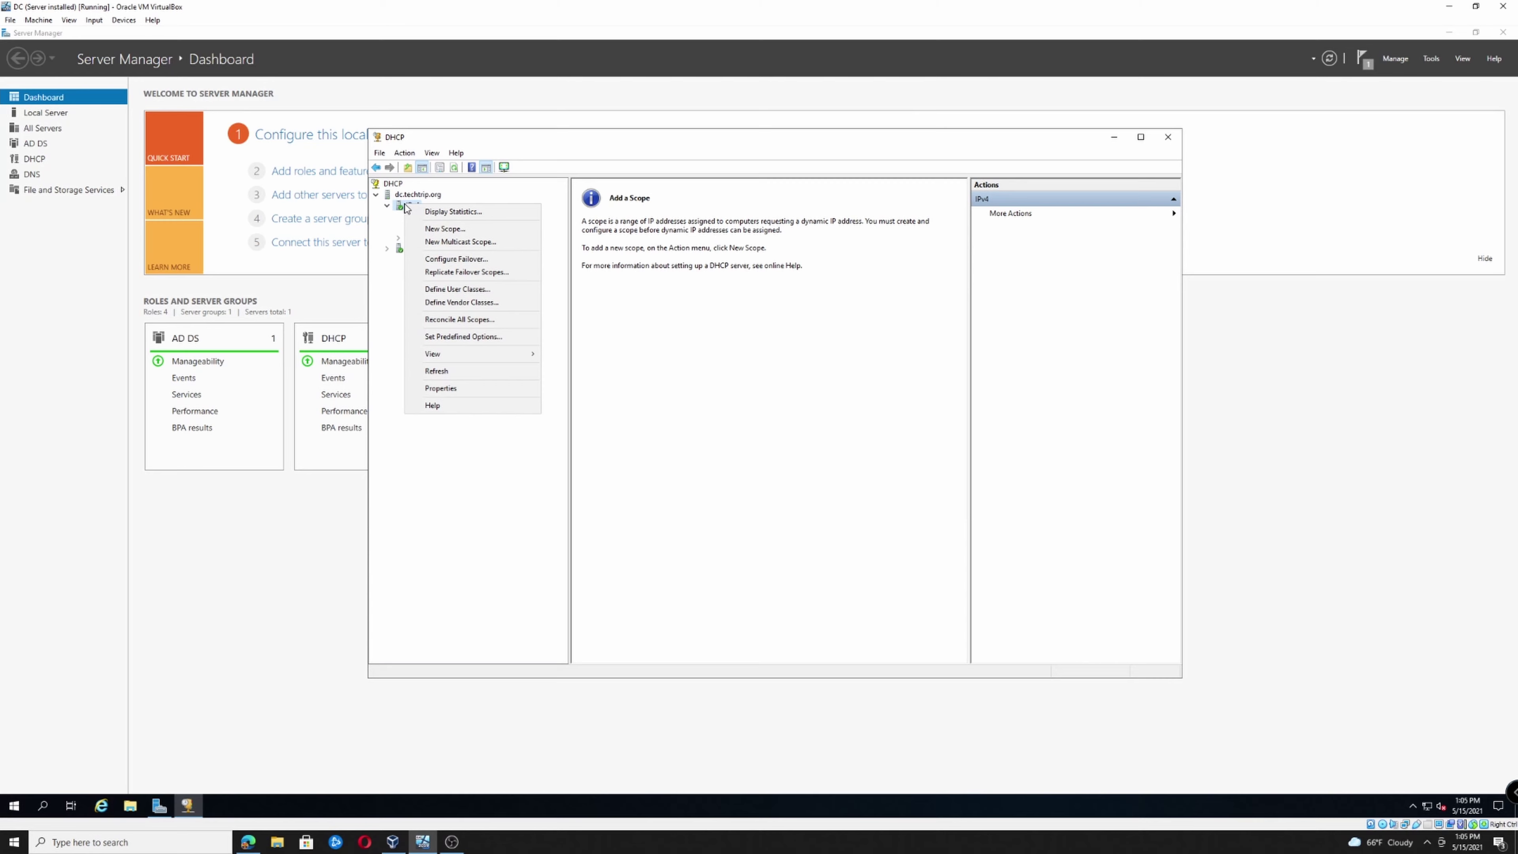
click(445, 229)
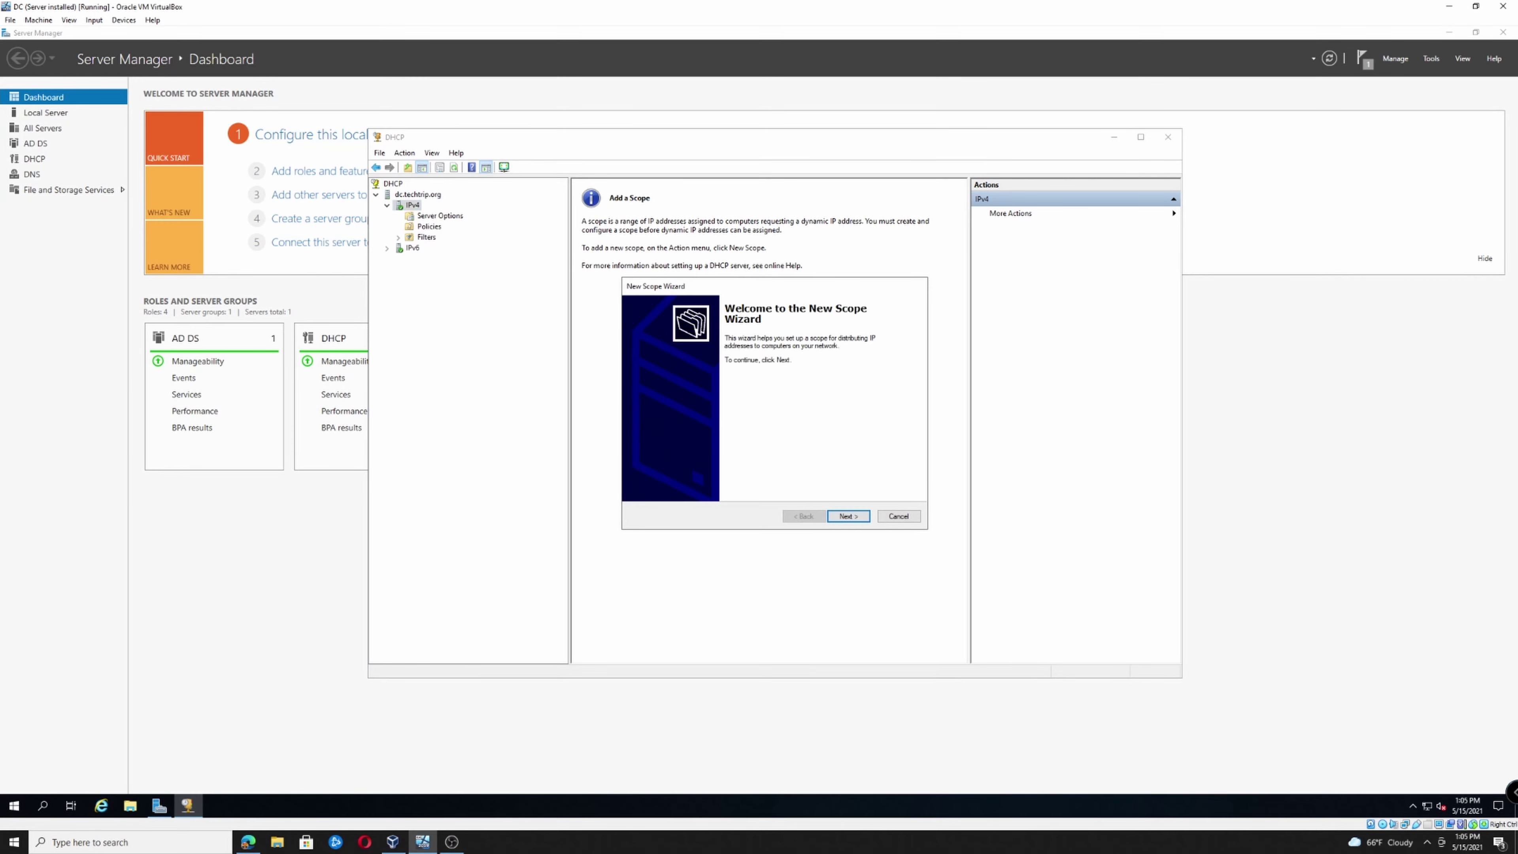
Name the scope Workstations with address range 192.168.1.100 to 192.168.1.200
click(857, 521)
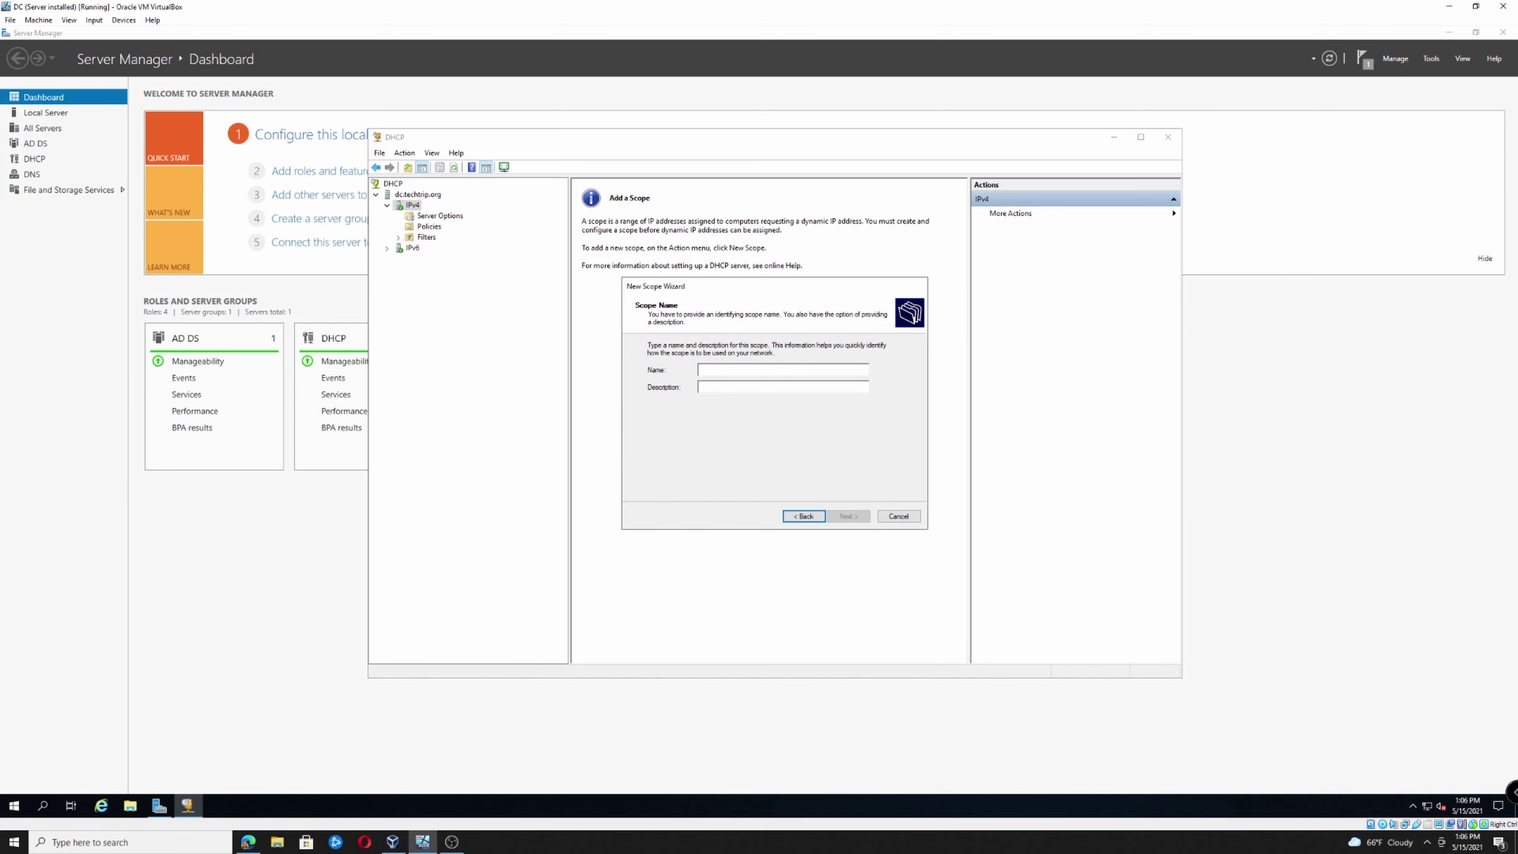
text(Workstations)
key(Return)
text(192.168.1.)
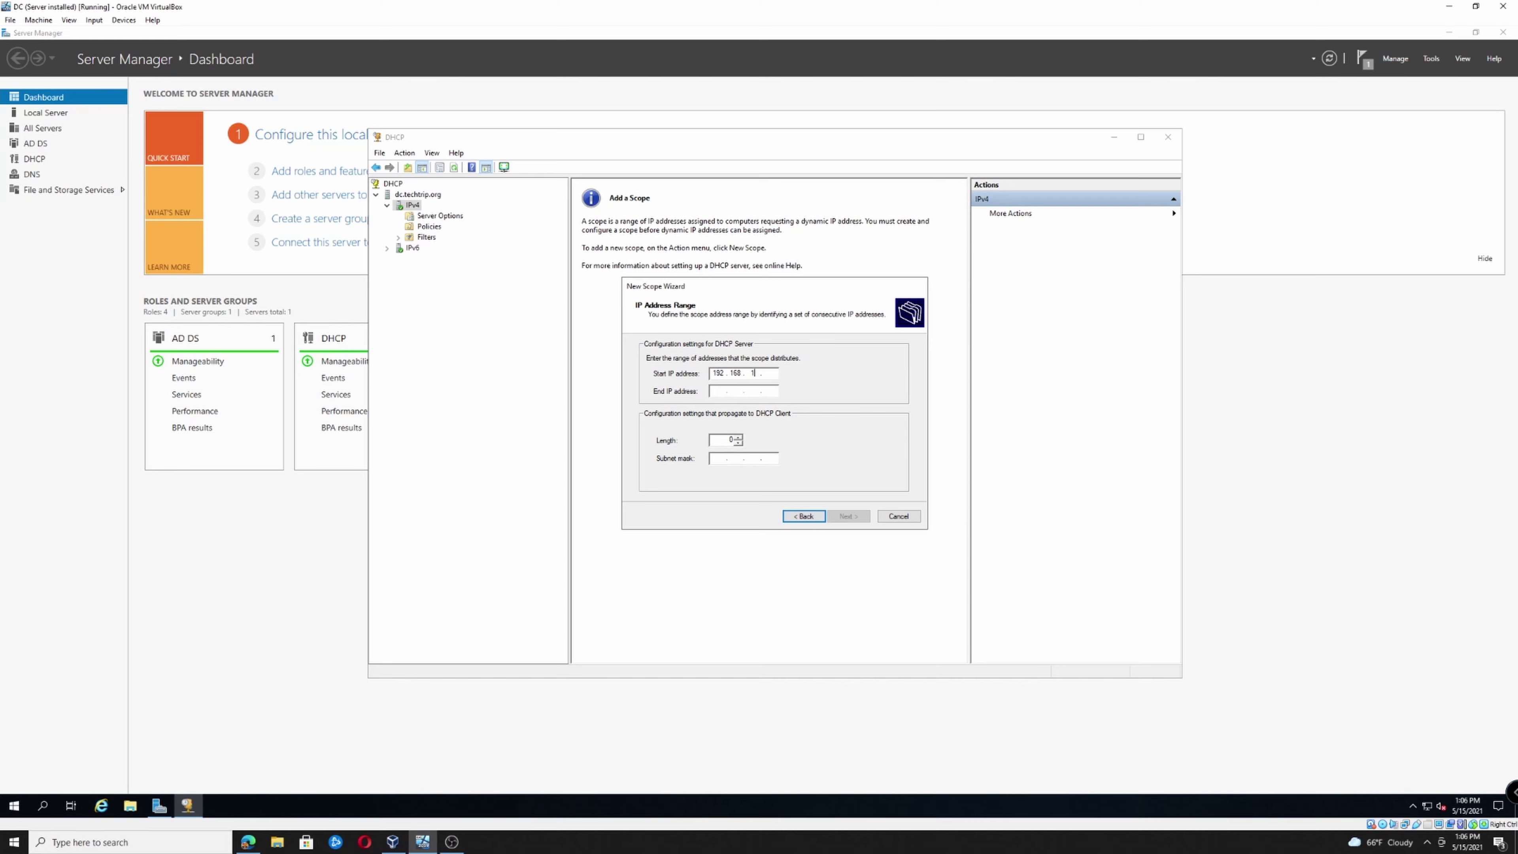
click(717, 390)
text(00)
click(717, 390)
text(19)
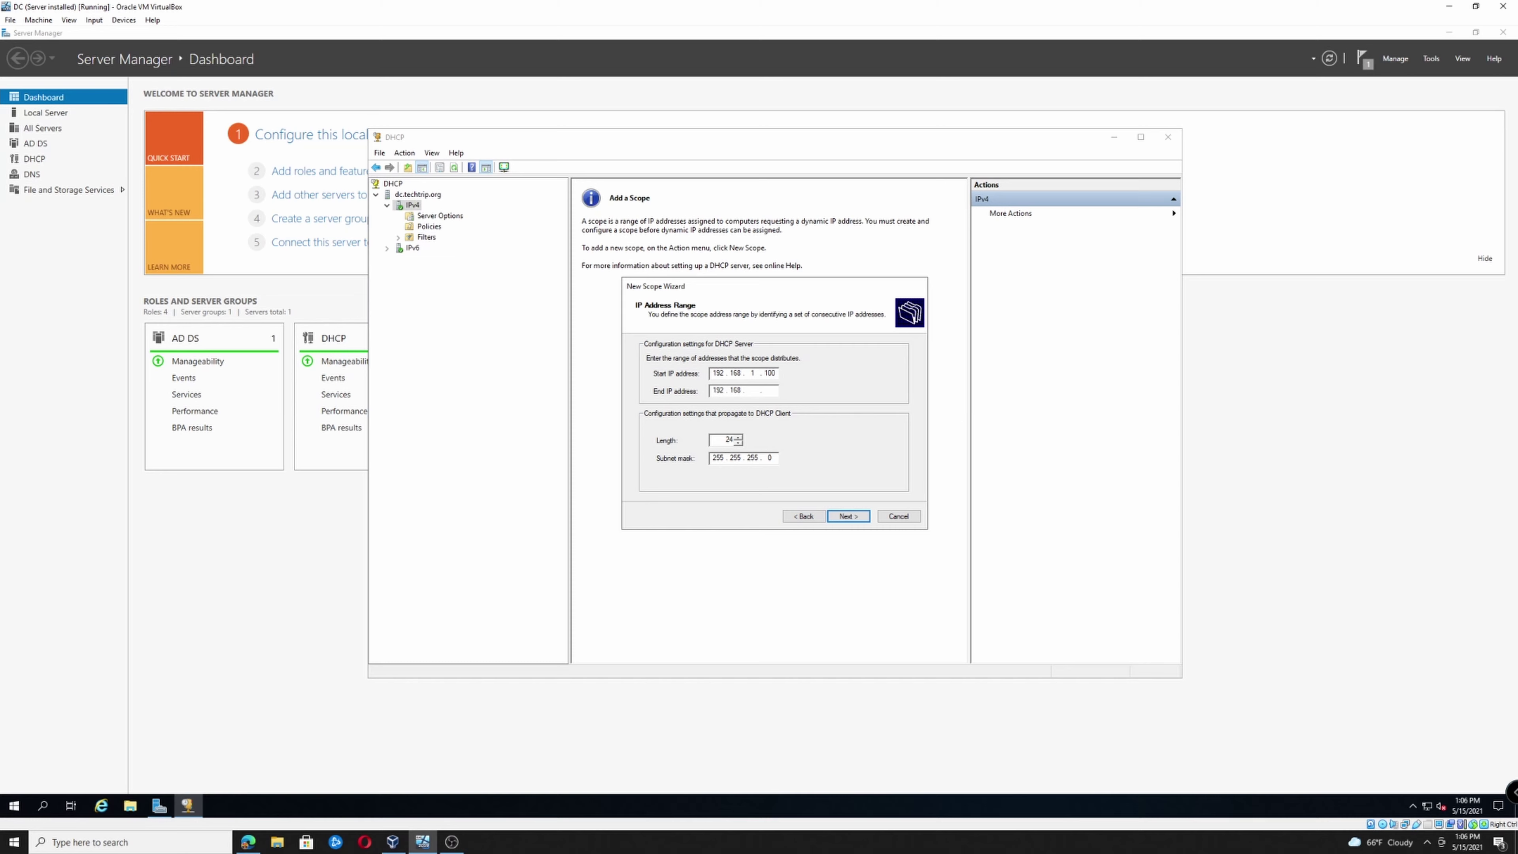
text(2.168.1.200)
click(849, 518)
Add gateway 192.168.1.1, keep the DNS and WINS defaults, and activate the scope
click(844, 517)
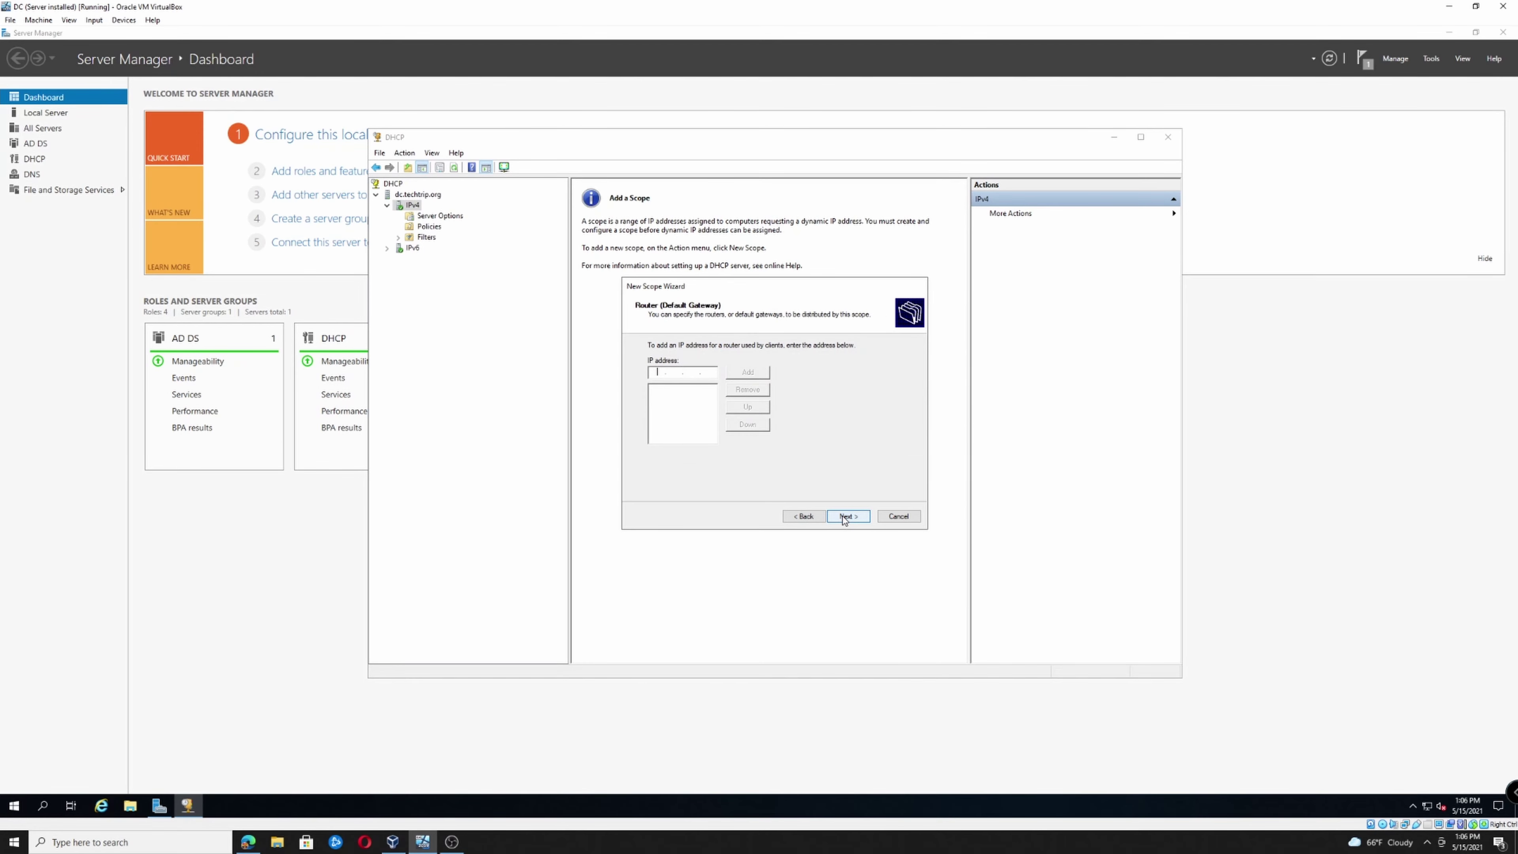
text(192 . 168 . 1 . 1)
click(753, 375)
click(844, 517)
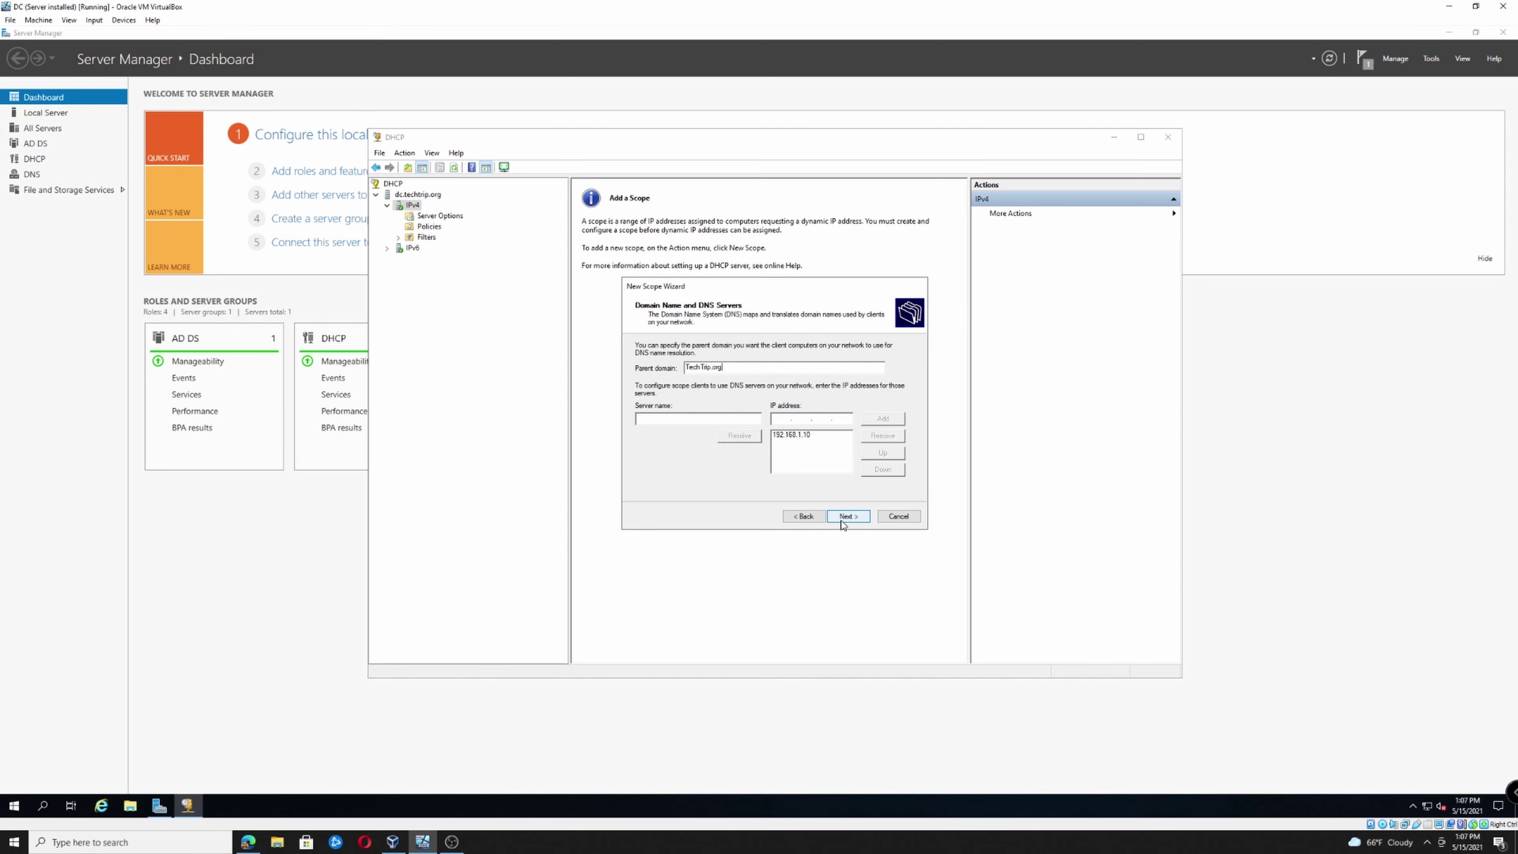
click(844, 516)
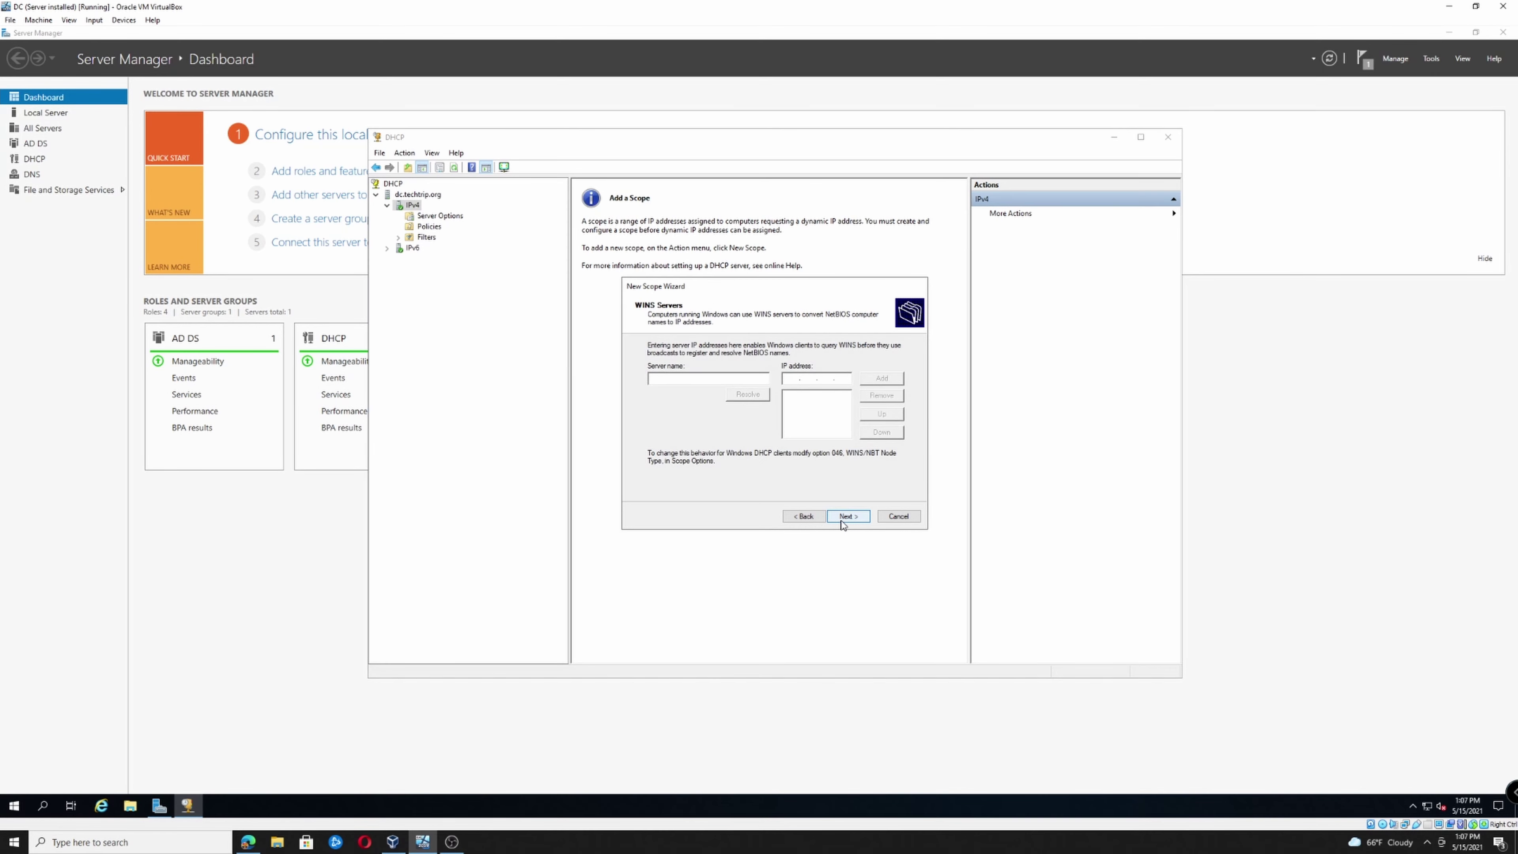
click(841, 520)
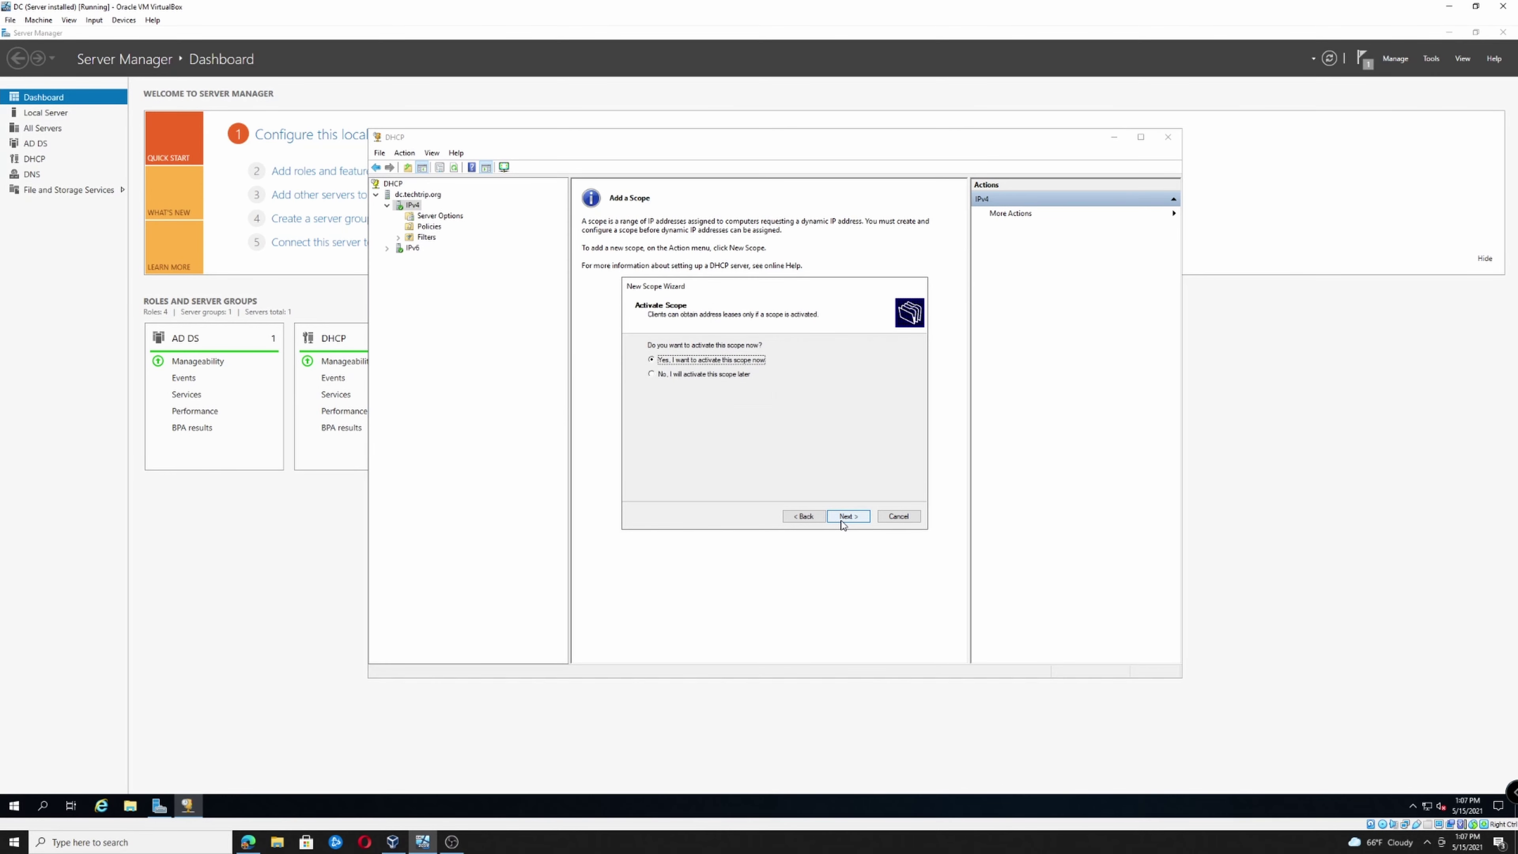
click(844, 518)
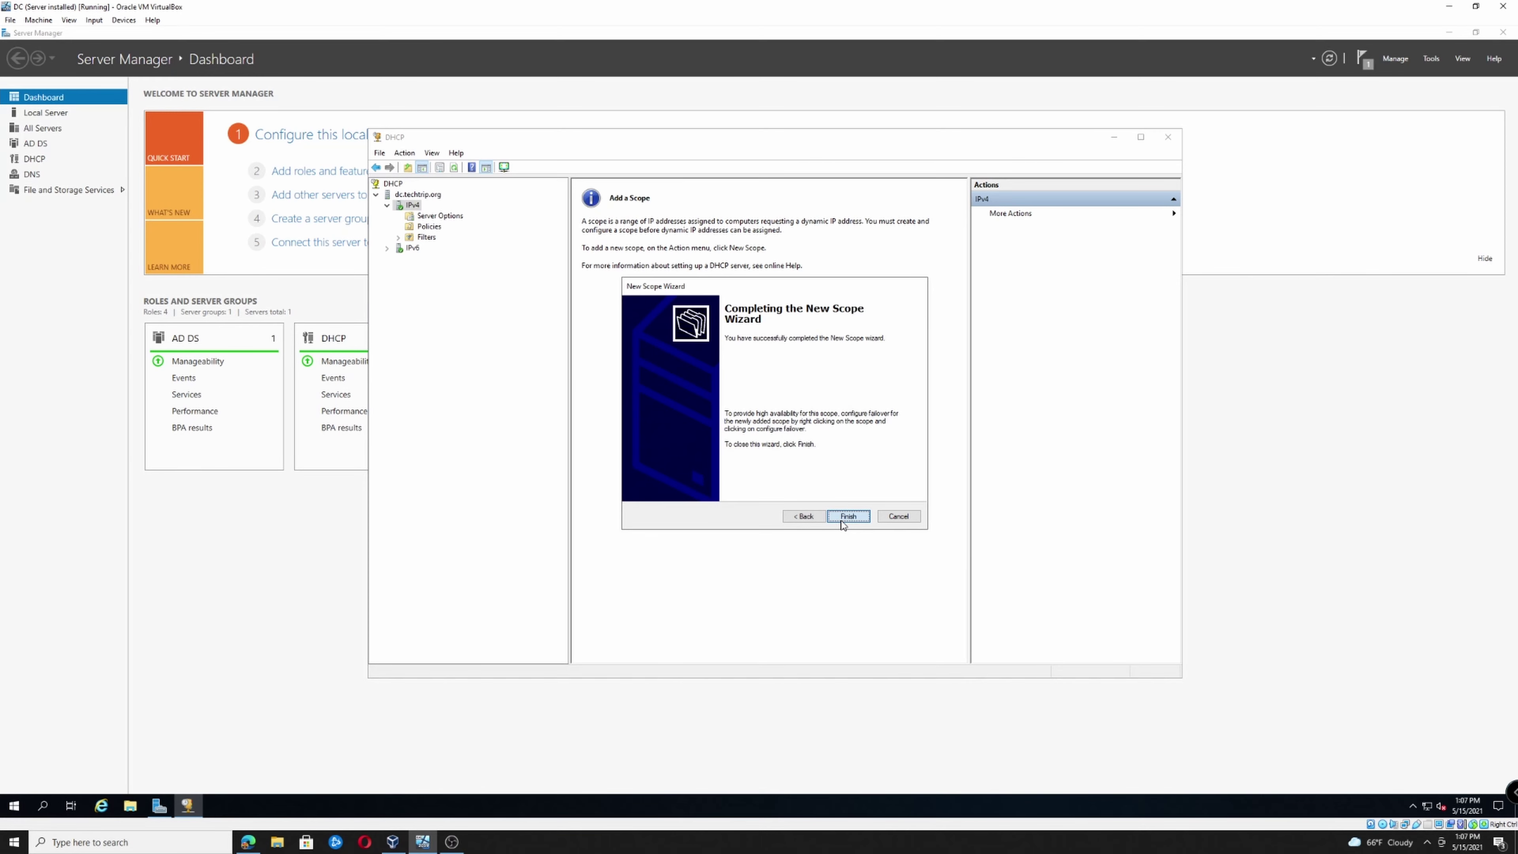
click(844, 519)
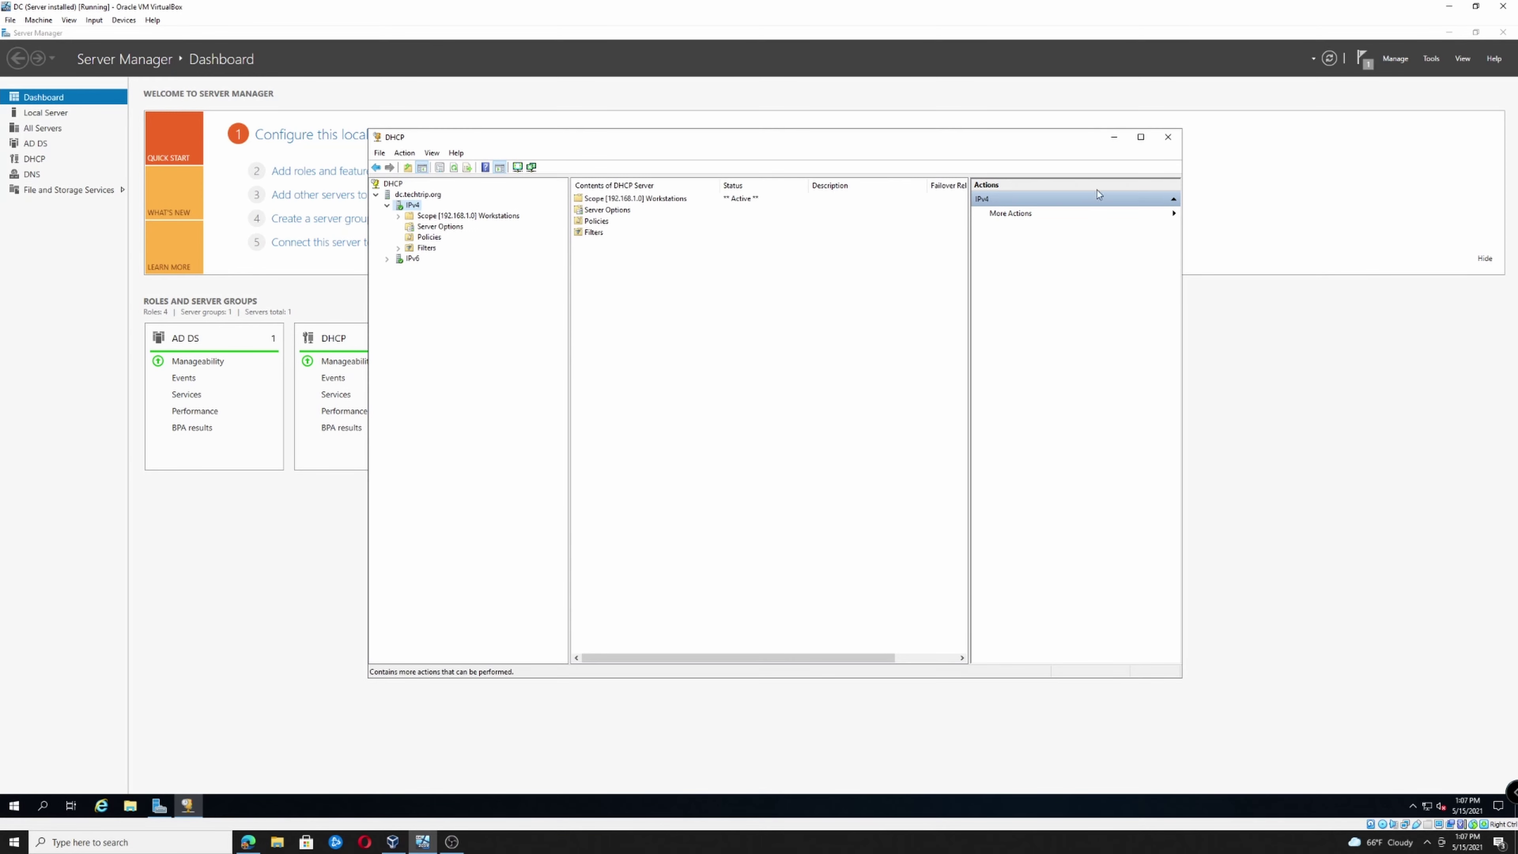
click(1172, 138)
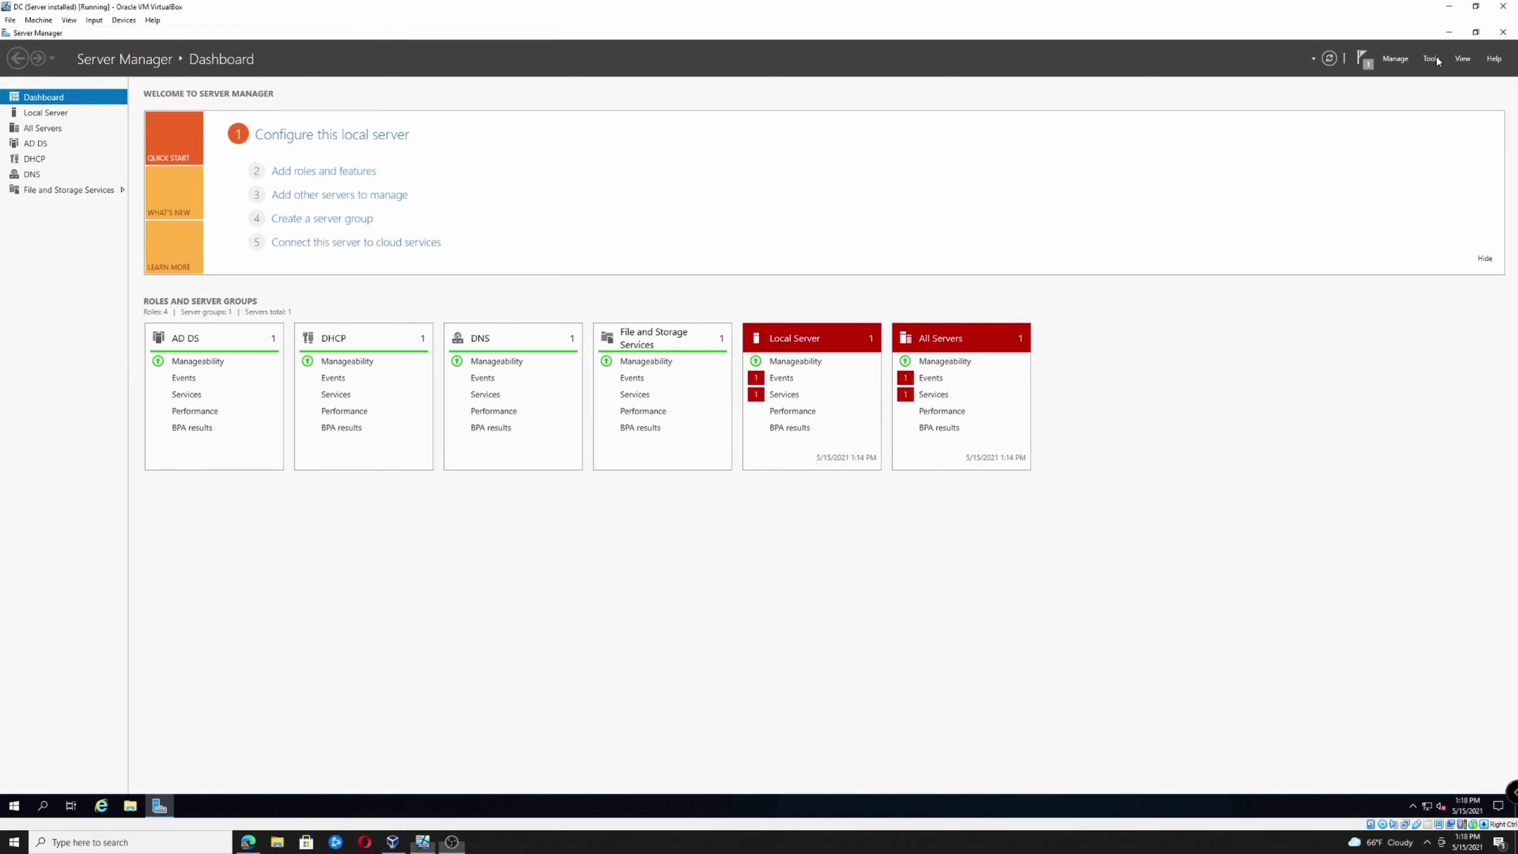
Launch Active Directory Users and Computers and display the TechTrip.org Users container
click(1431, 58)
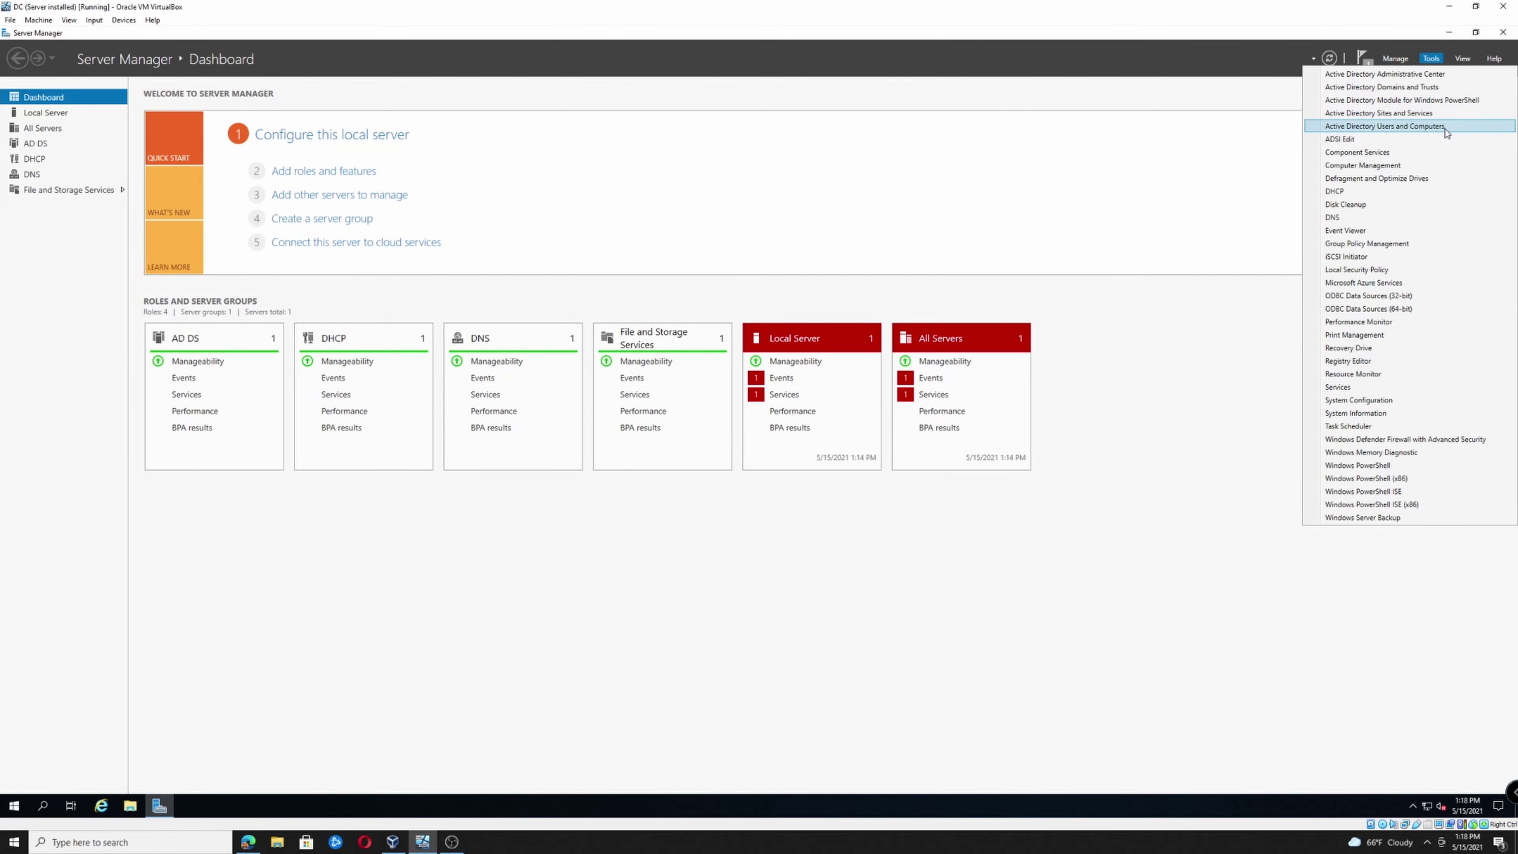
click(1446, 128)
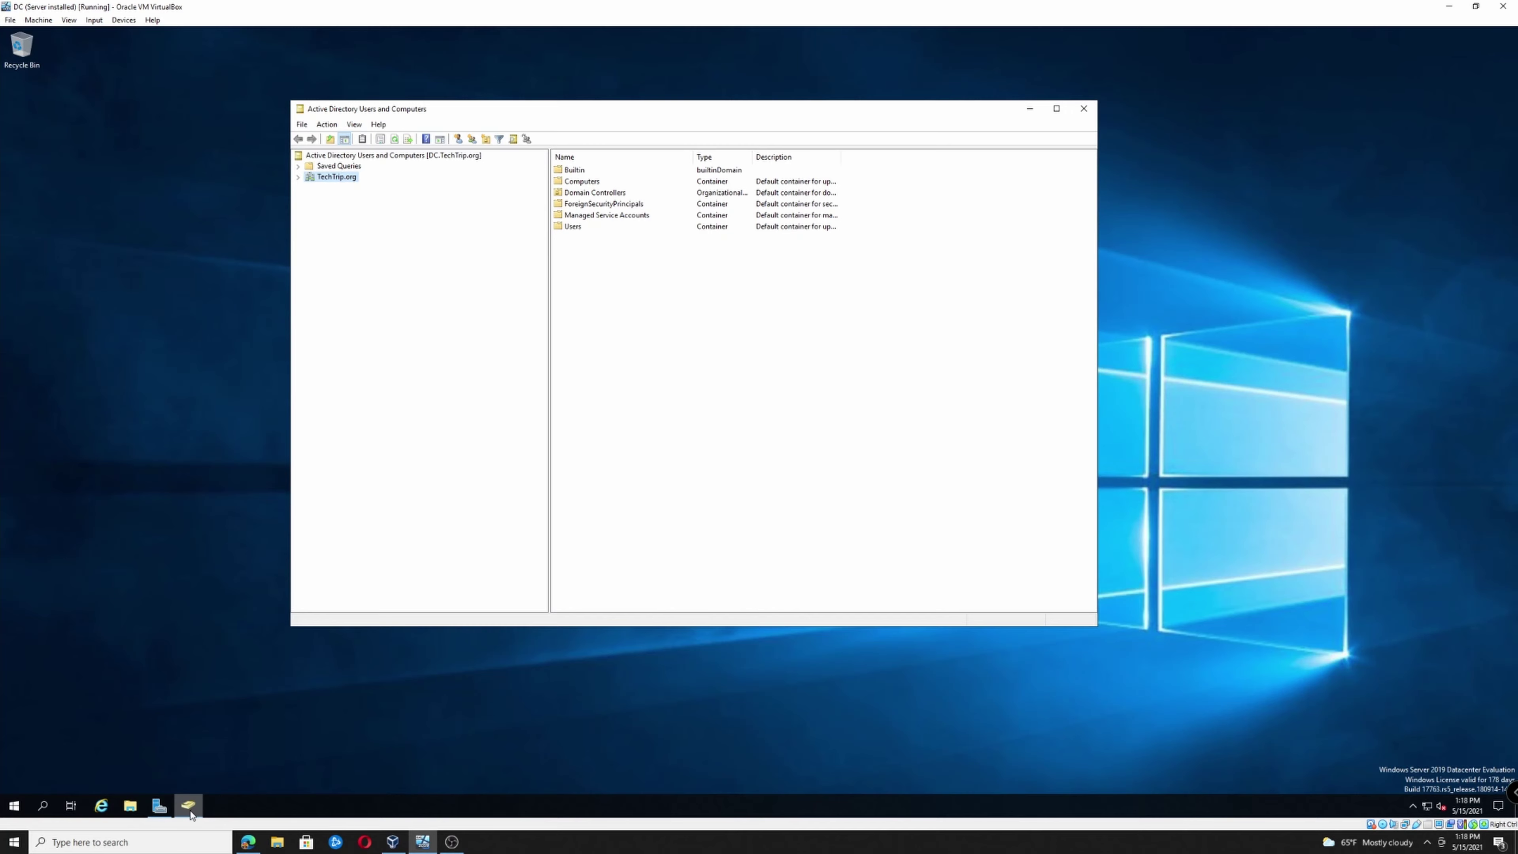
right_click(190, 813)
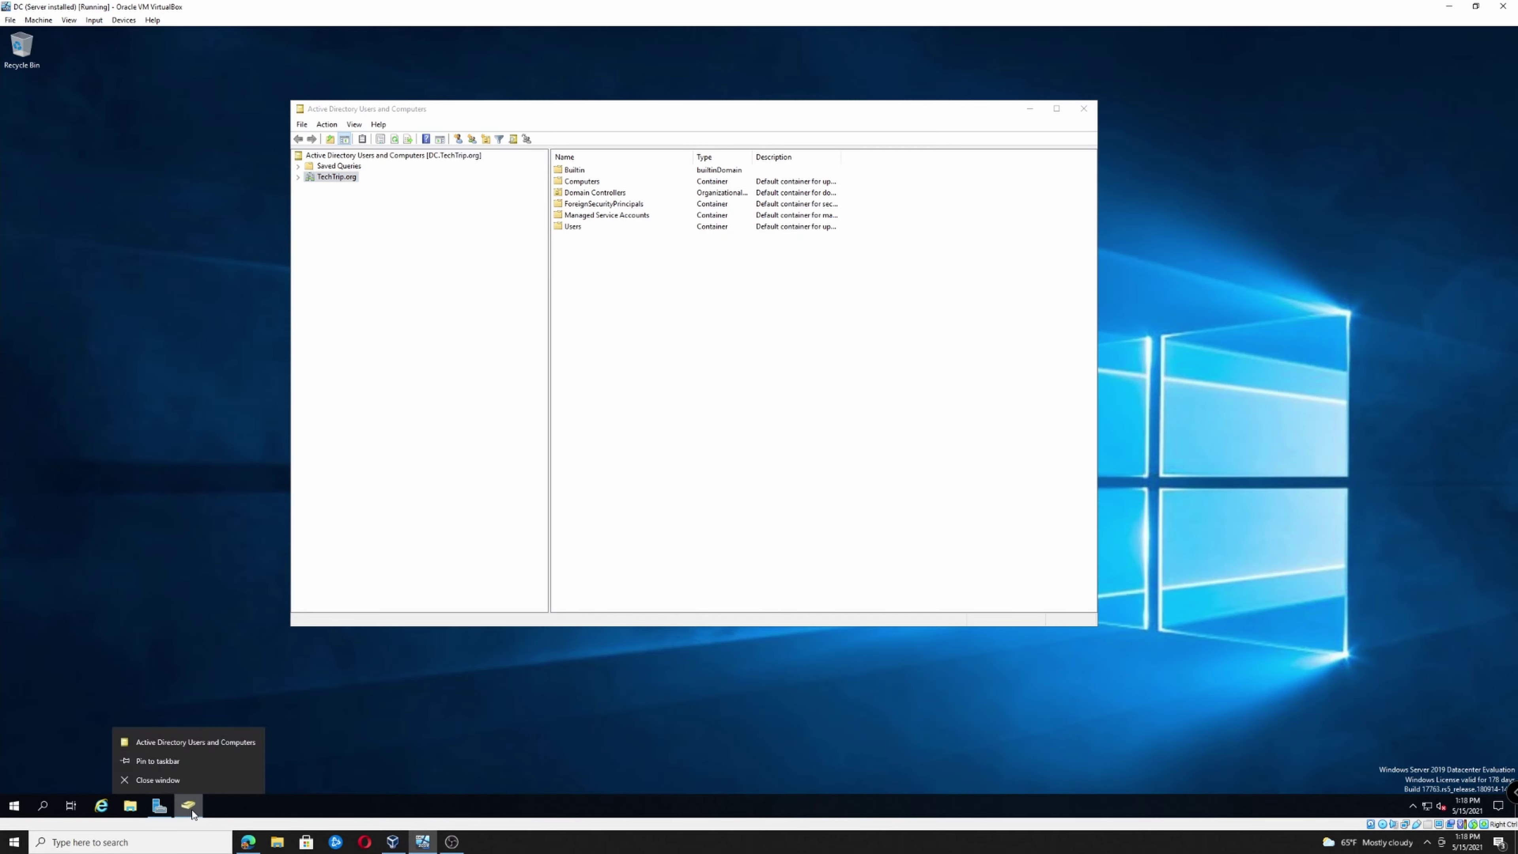
click(181, 765)
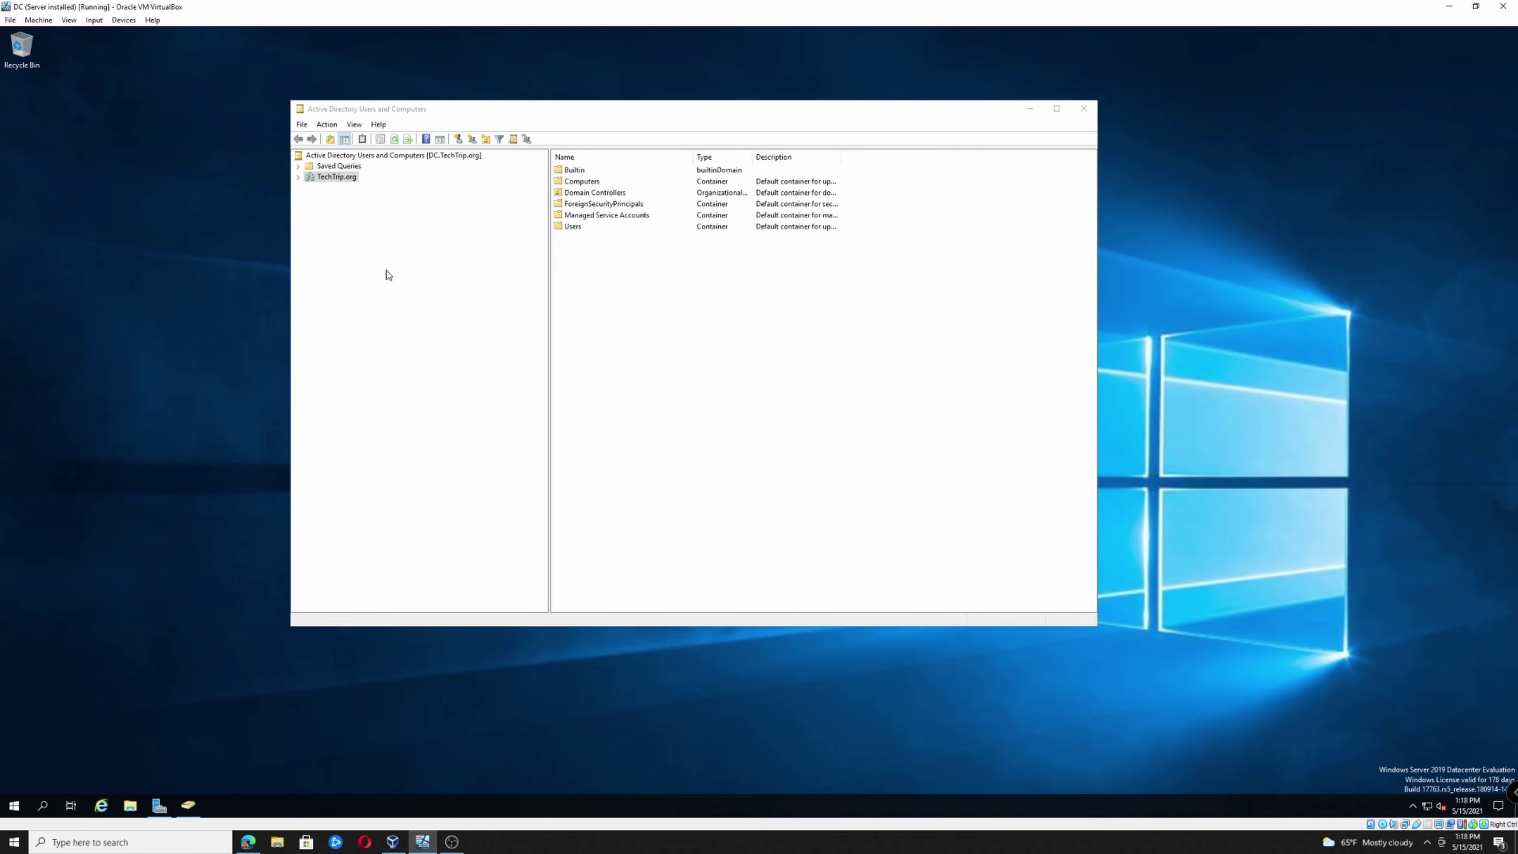
click(298, 177)
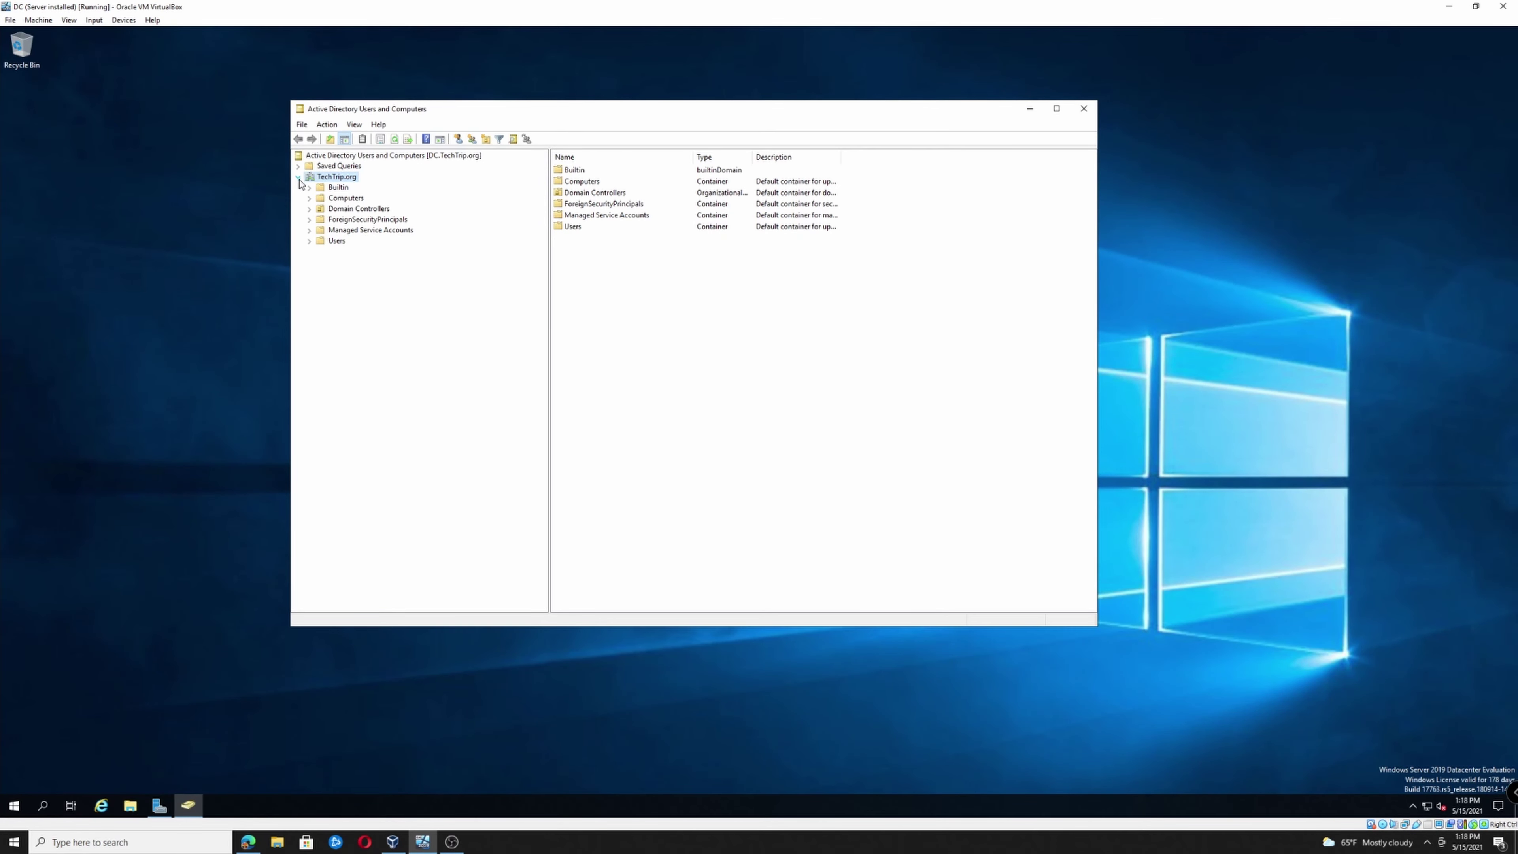
click(326, 242)
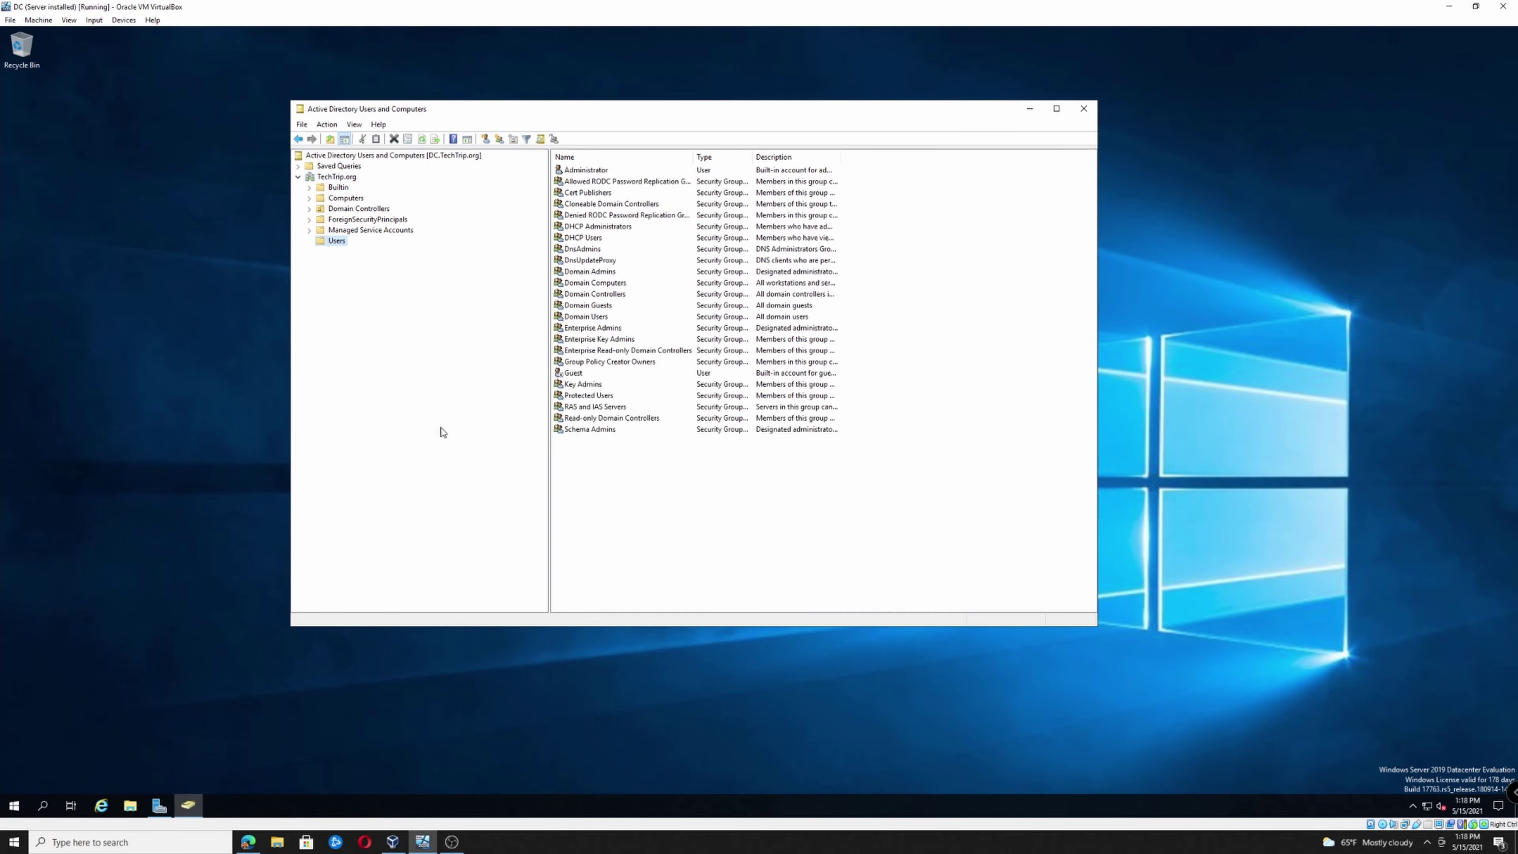
right_click(617, 514)
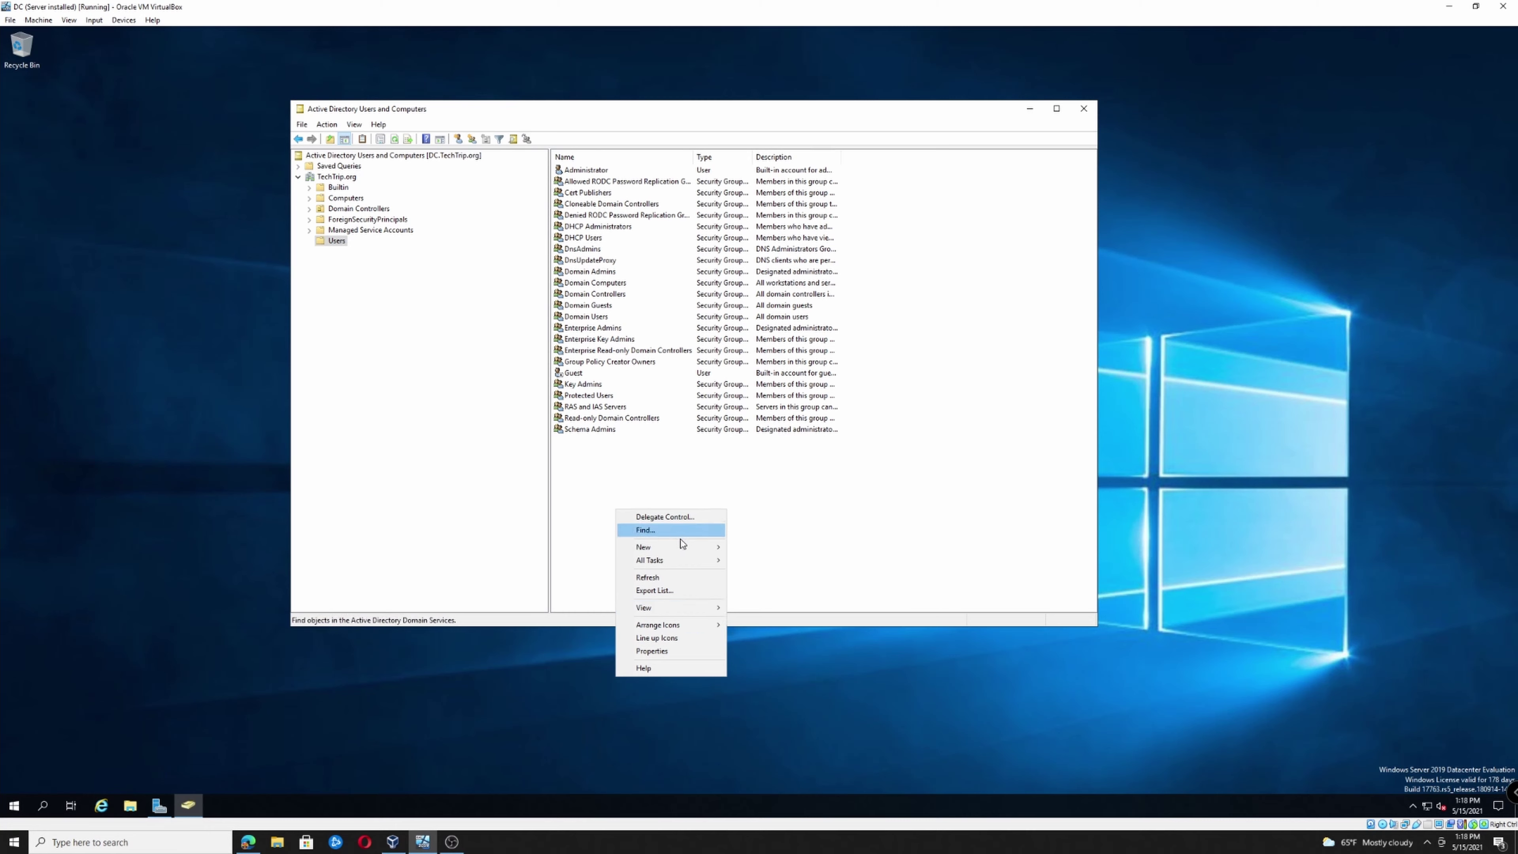
Start a new user, entering the user's first and last name and logon name
mouse_move(675, 547)
click(811, 678)
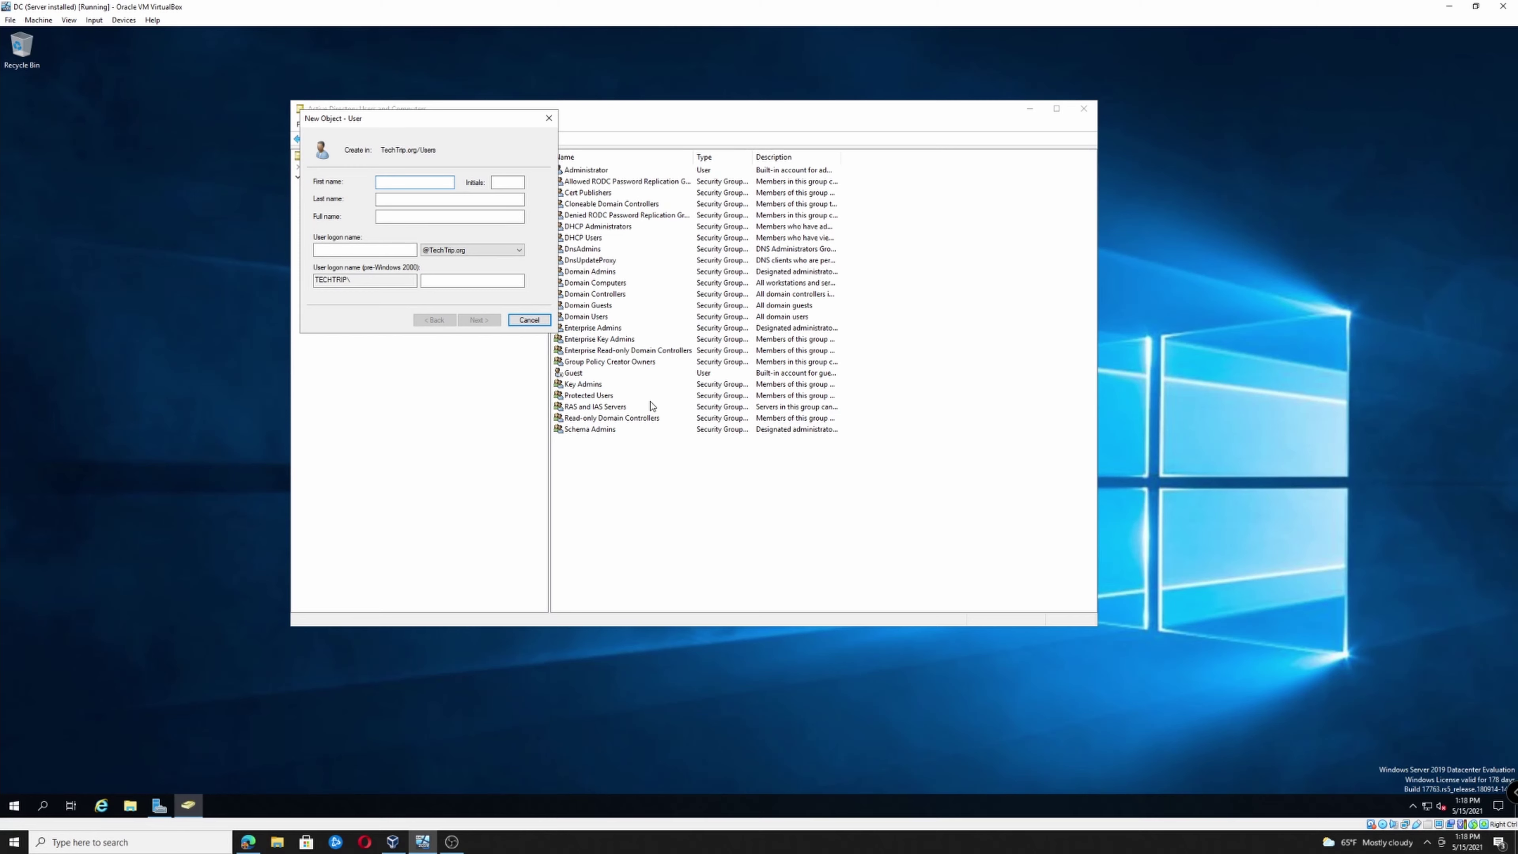
text(J)
key(Tab)
key(Tab)
text(J)
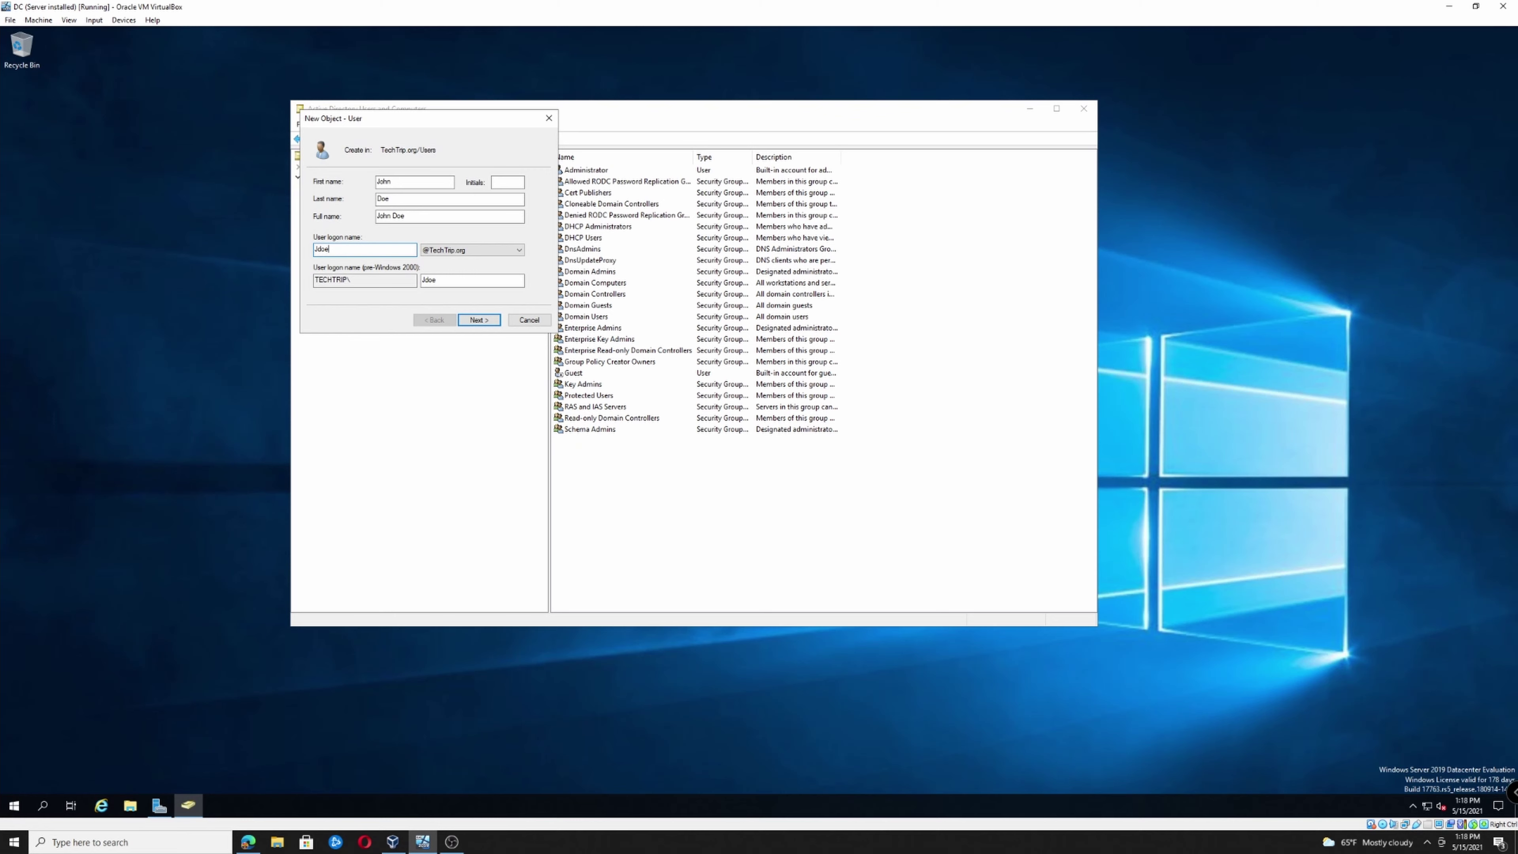
click(475, 321)
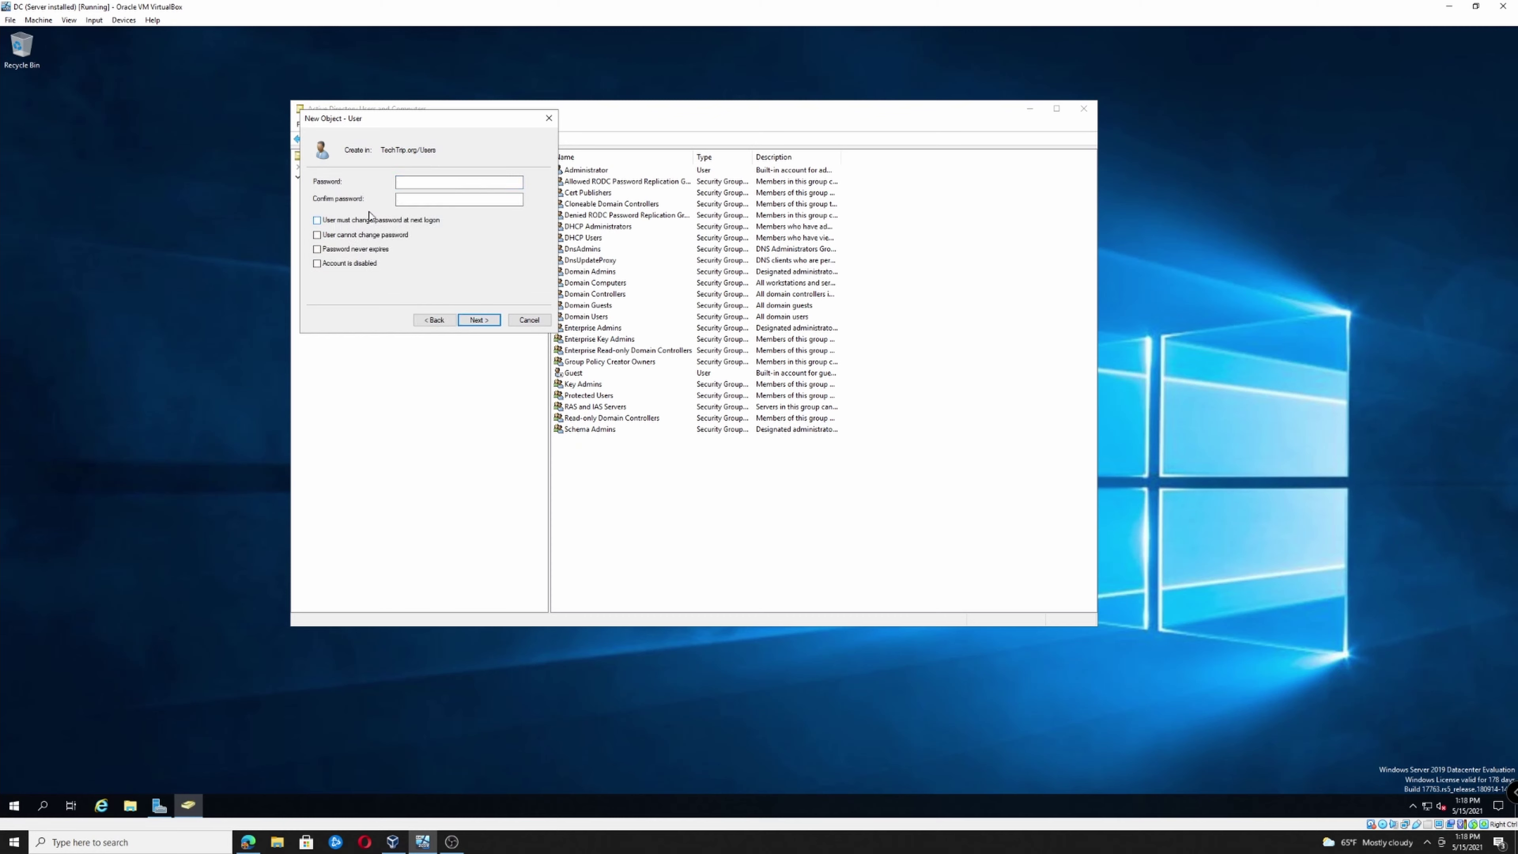
Set and confirm the account password and finish creating the user
click(414, 181)
text(P@ssw0rd123P@ssw0rd12)
click(484, 321)
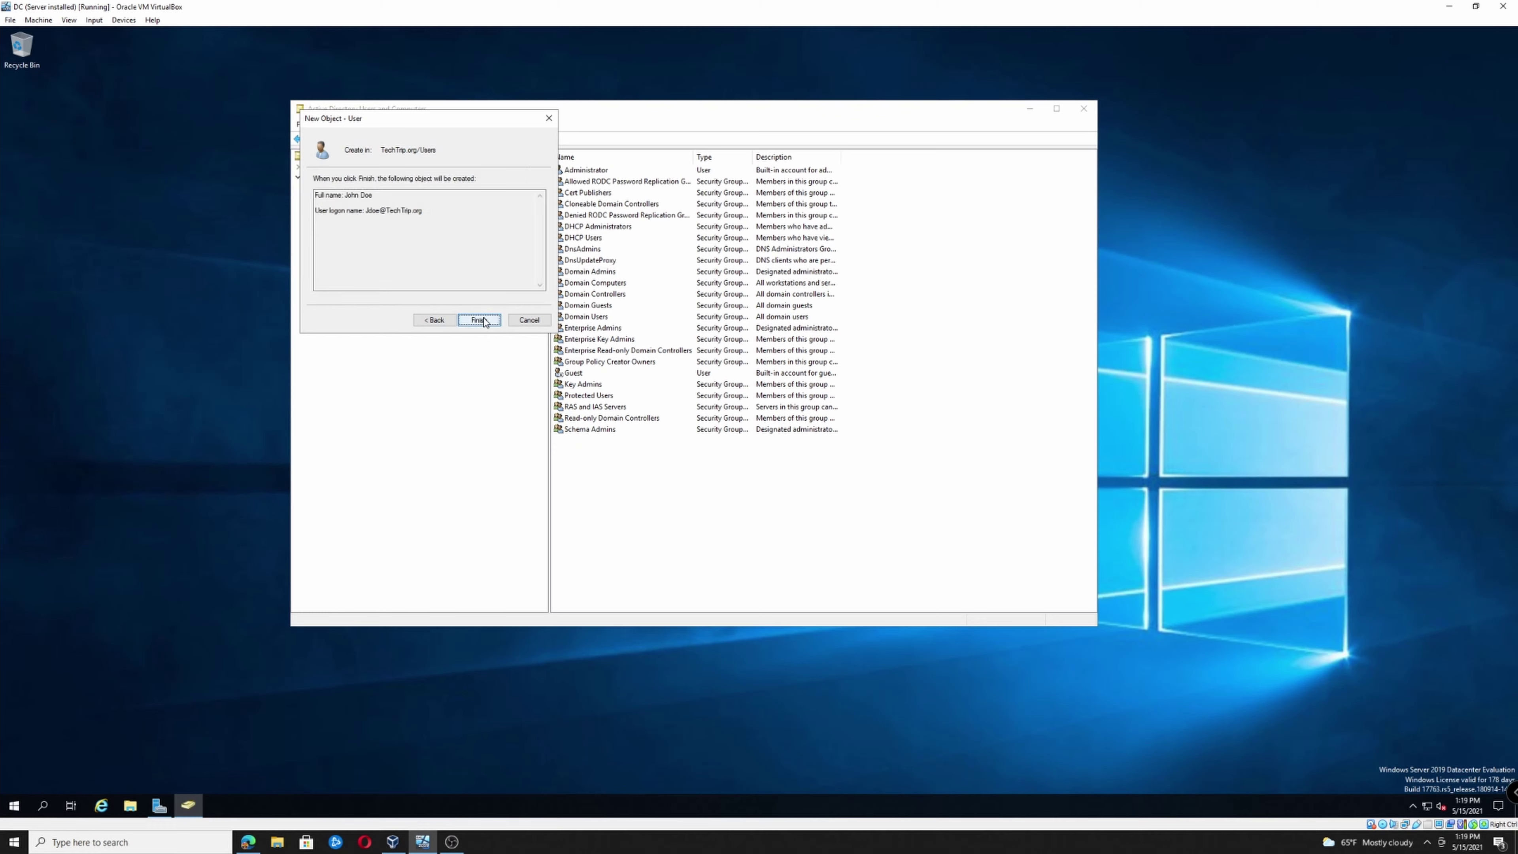
click(479, 320)
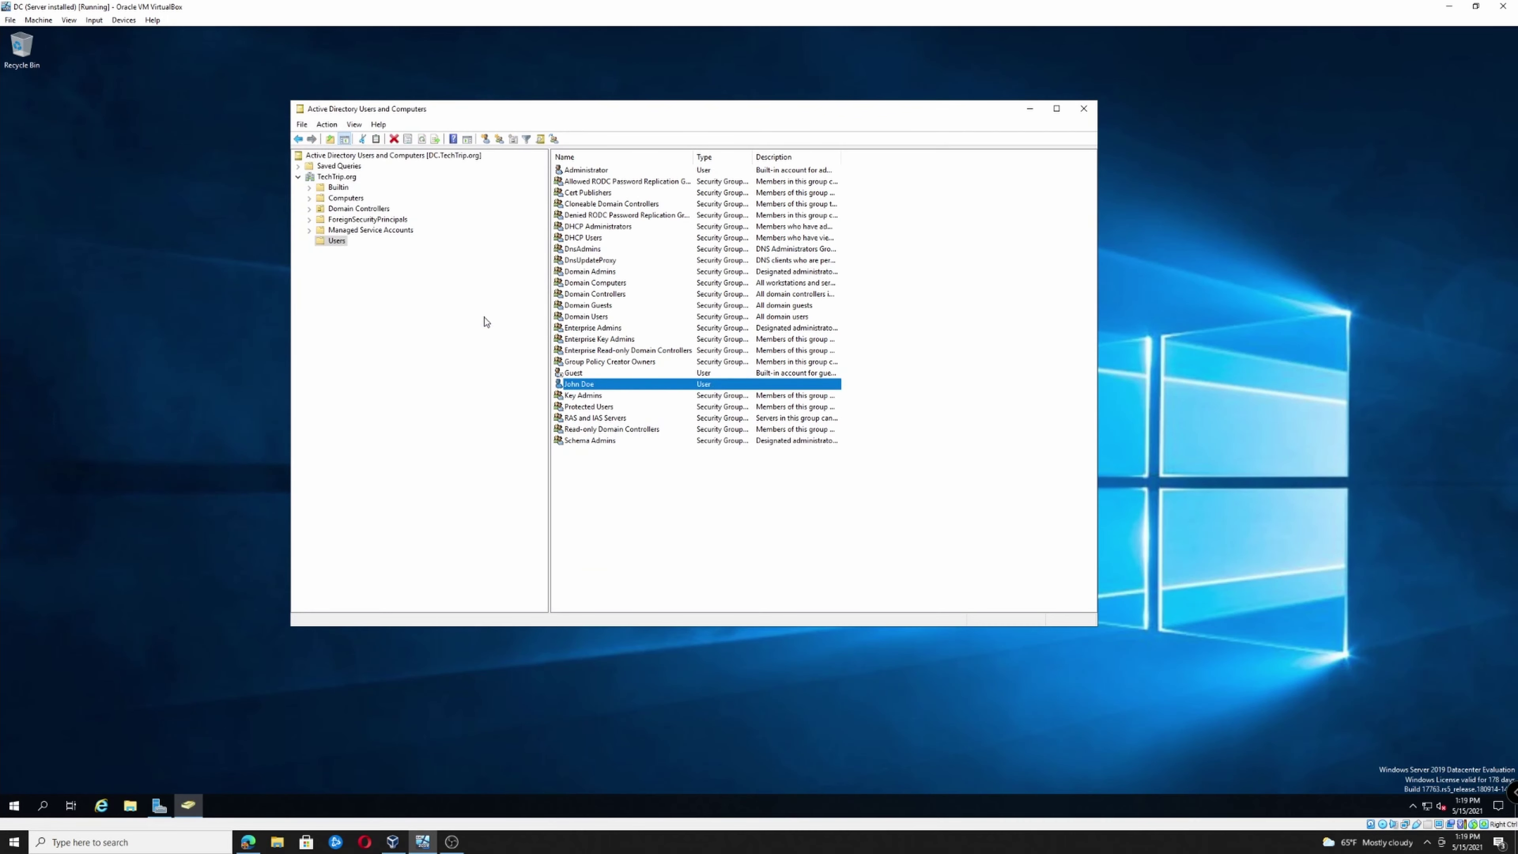
click(598, 532)
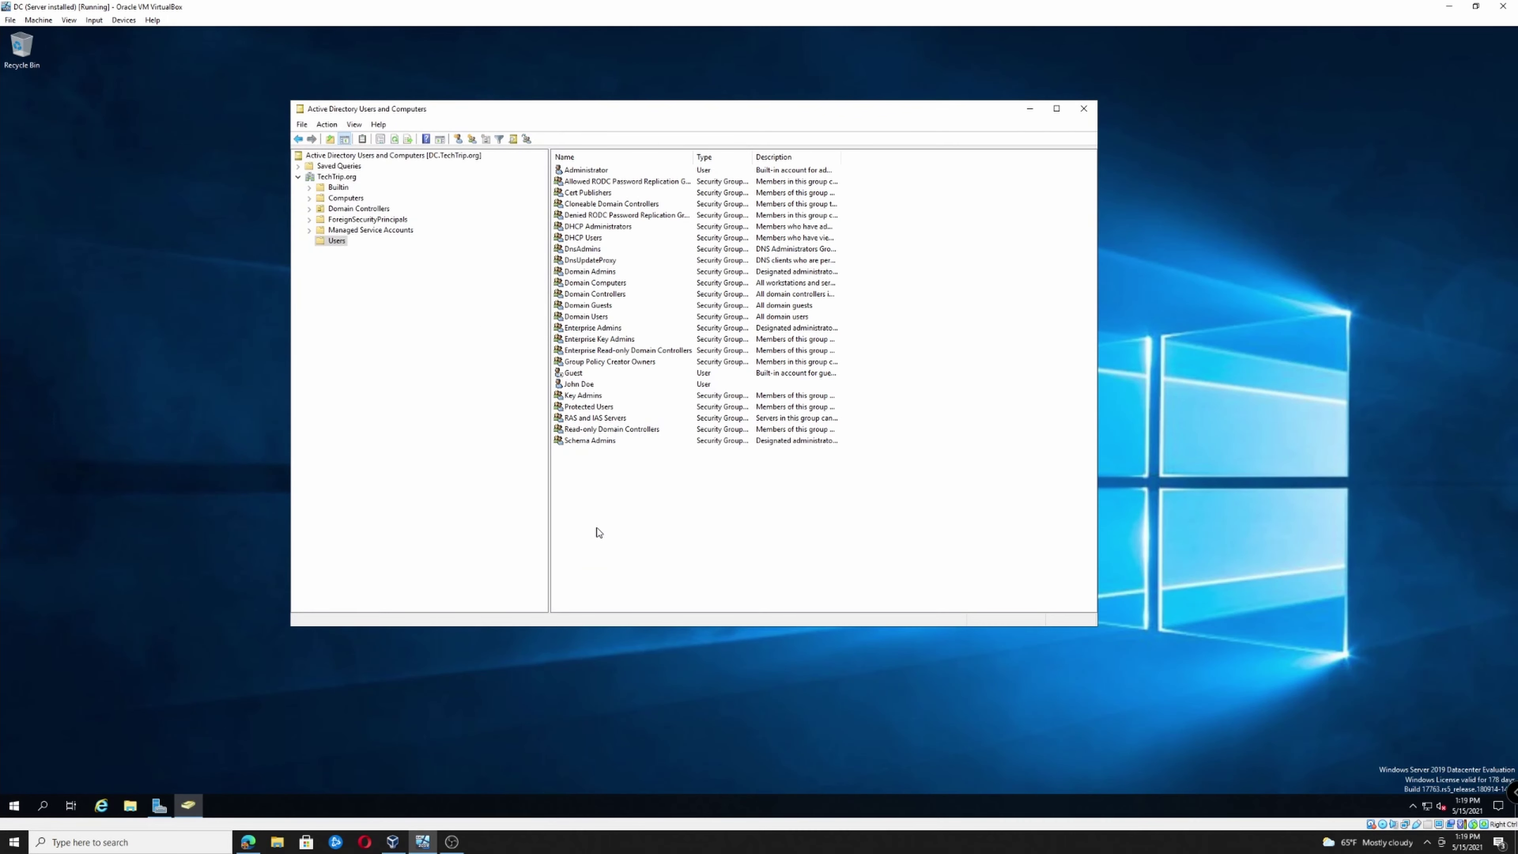
Start a second new user named Admin User with logon name Auser
right_click(593, 524)
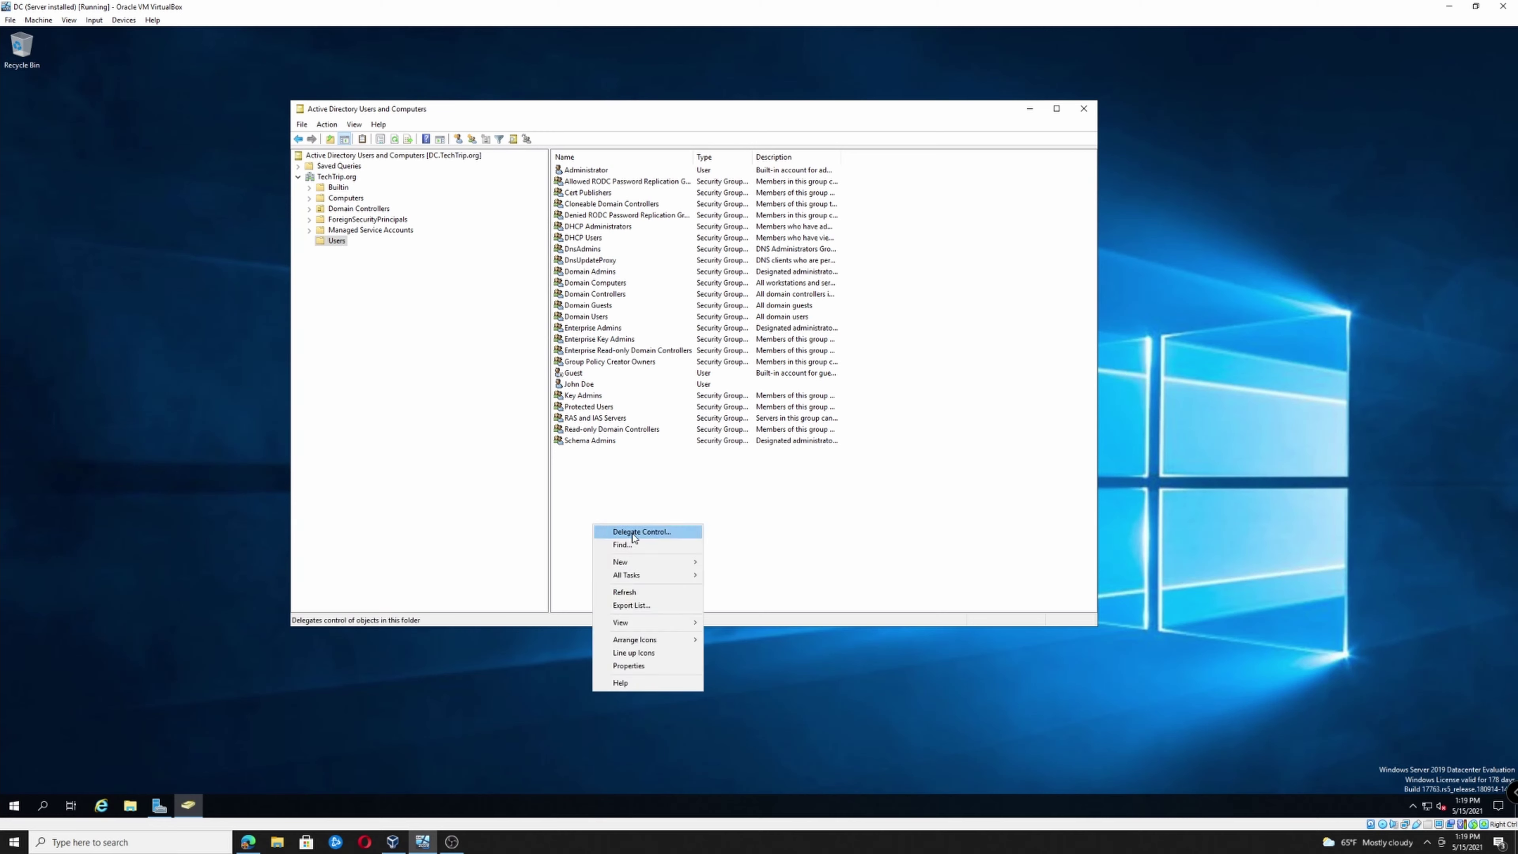
mouse_move(639, 562)
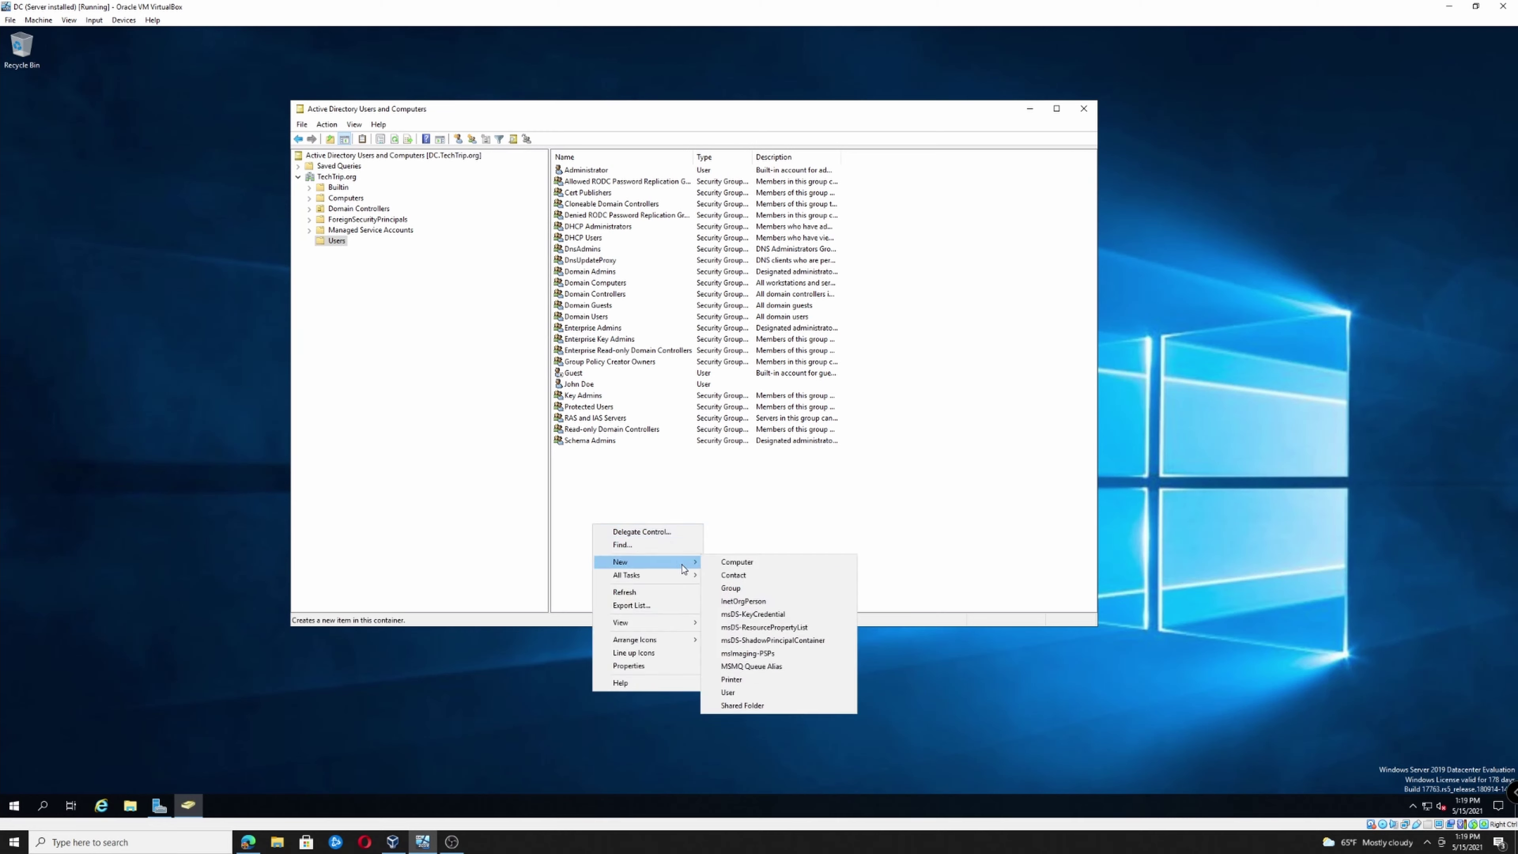
click(747, 691)
text(Admin)
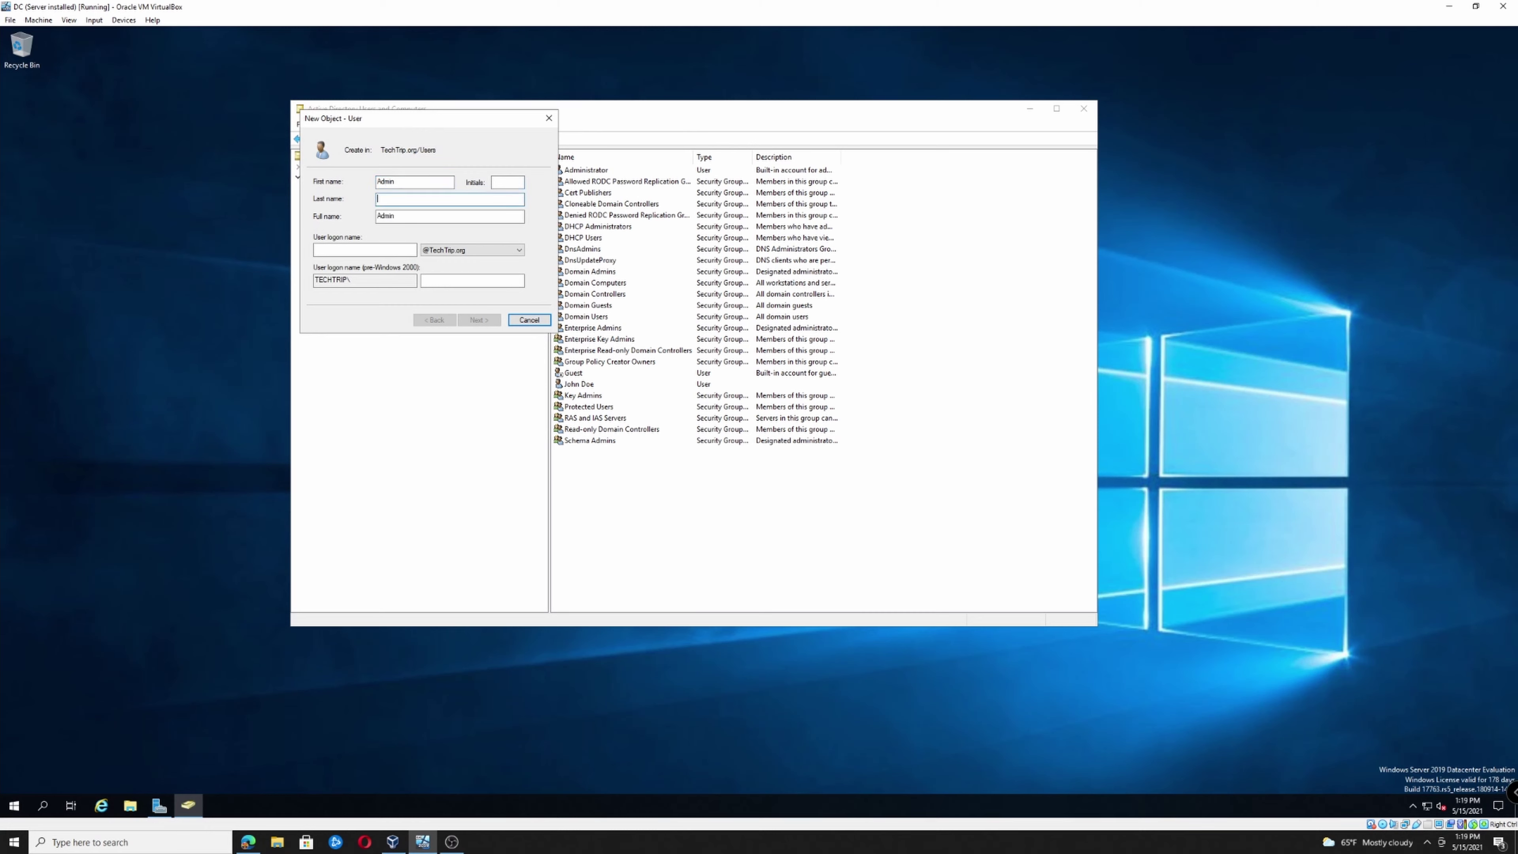
text(User)
key(Tab)
key(Tab)
text(Ause)
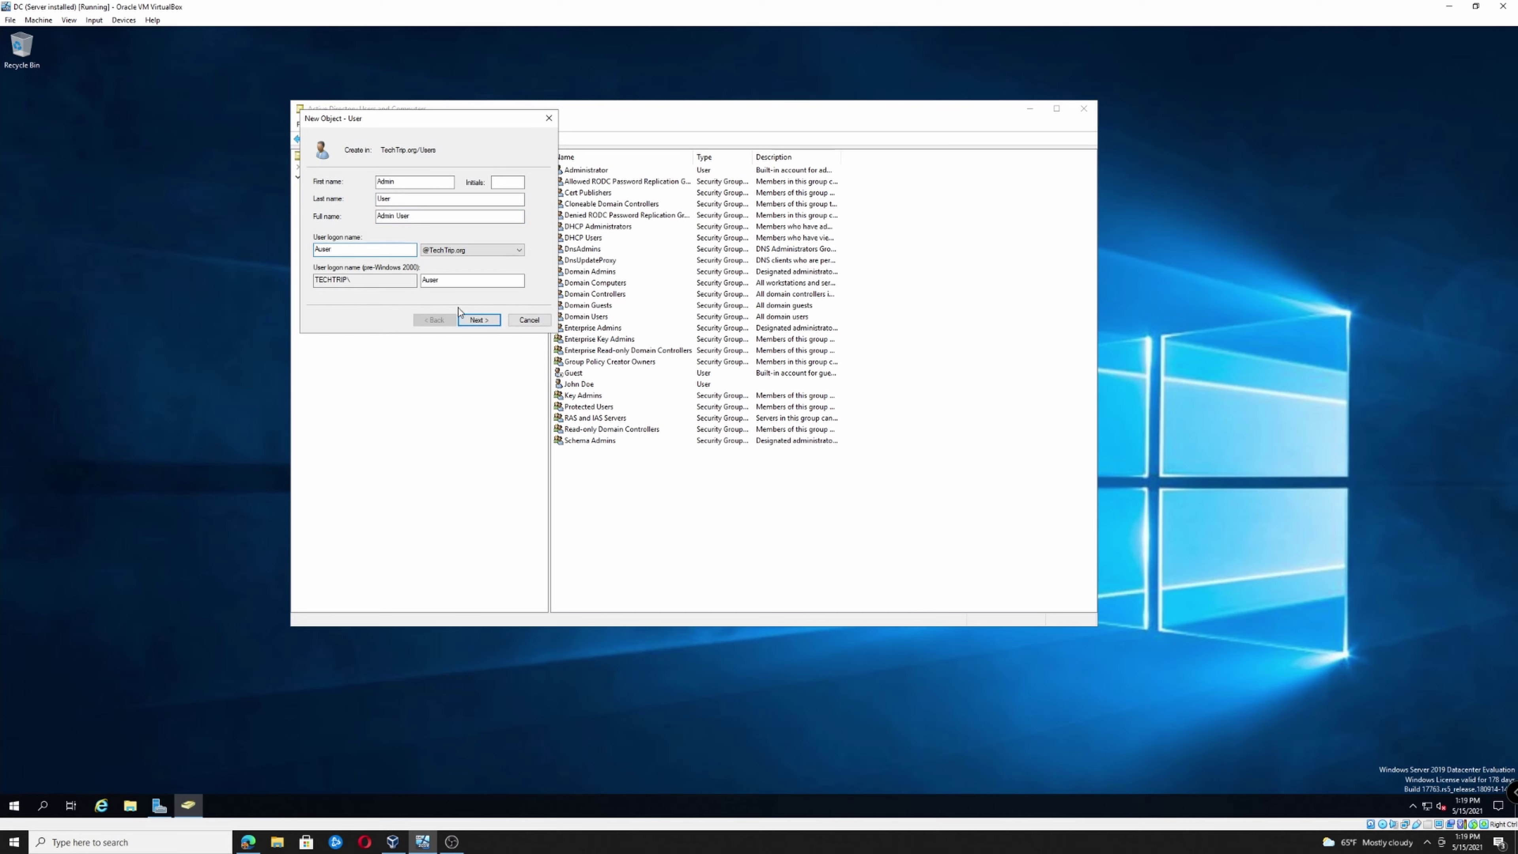
Turn off the forced password change at next logon, set the password, and finish
click(479, 320)
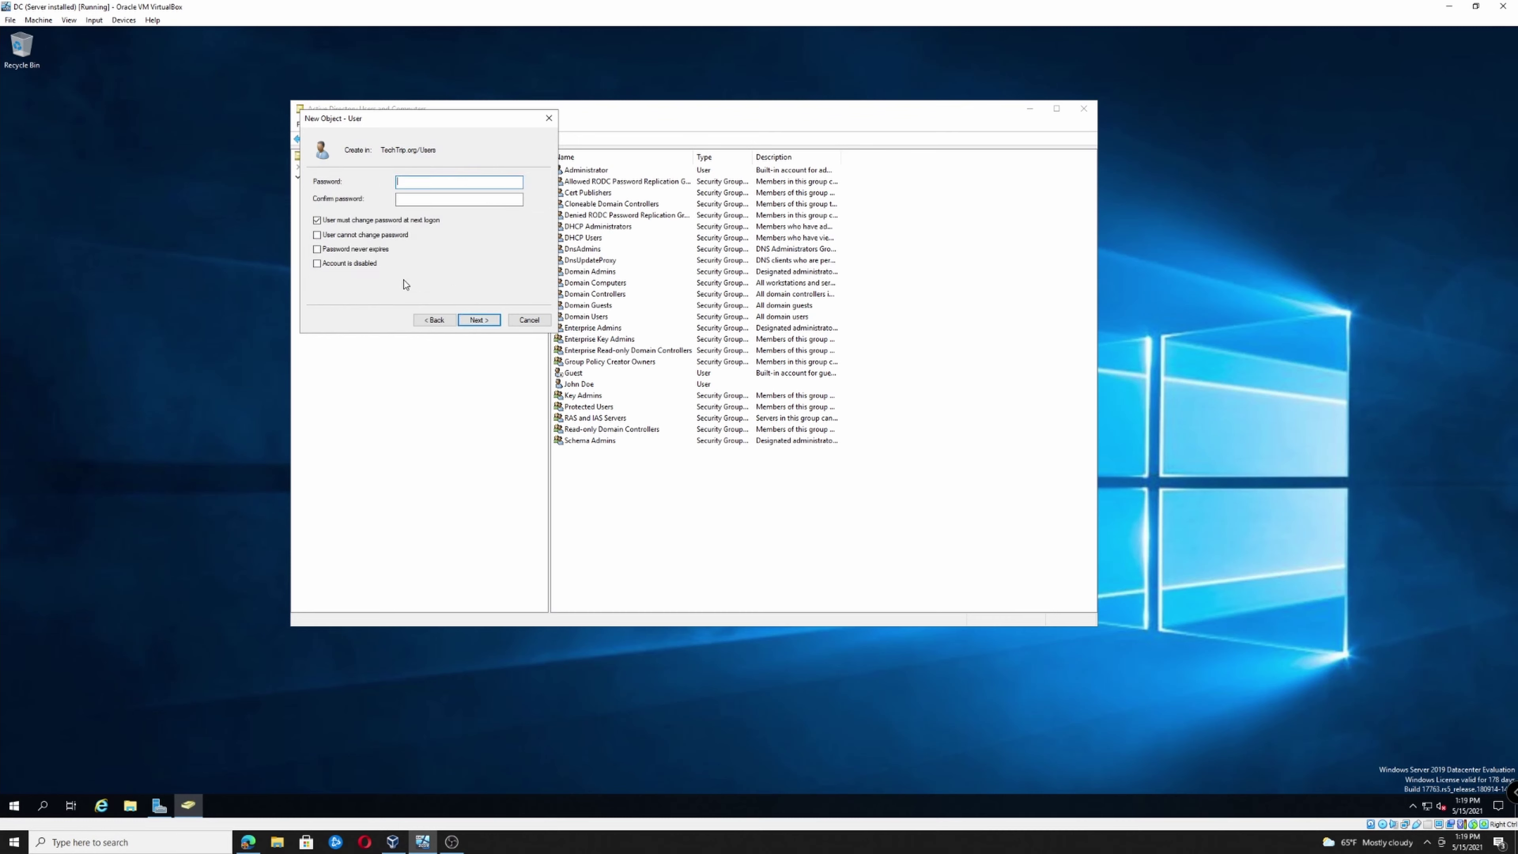
click(355, 222)
text(Password123Password123)
click(485, 321)
click(479, 321)
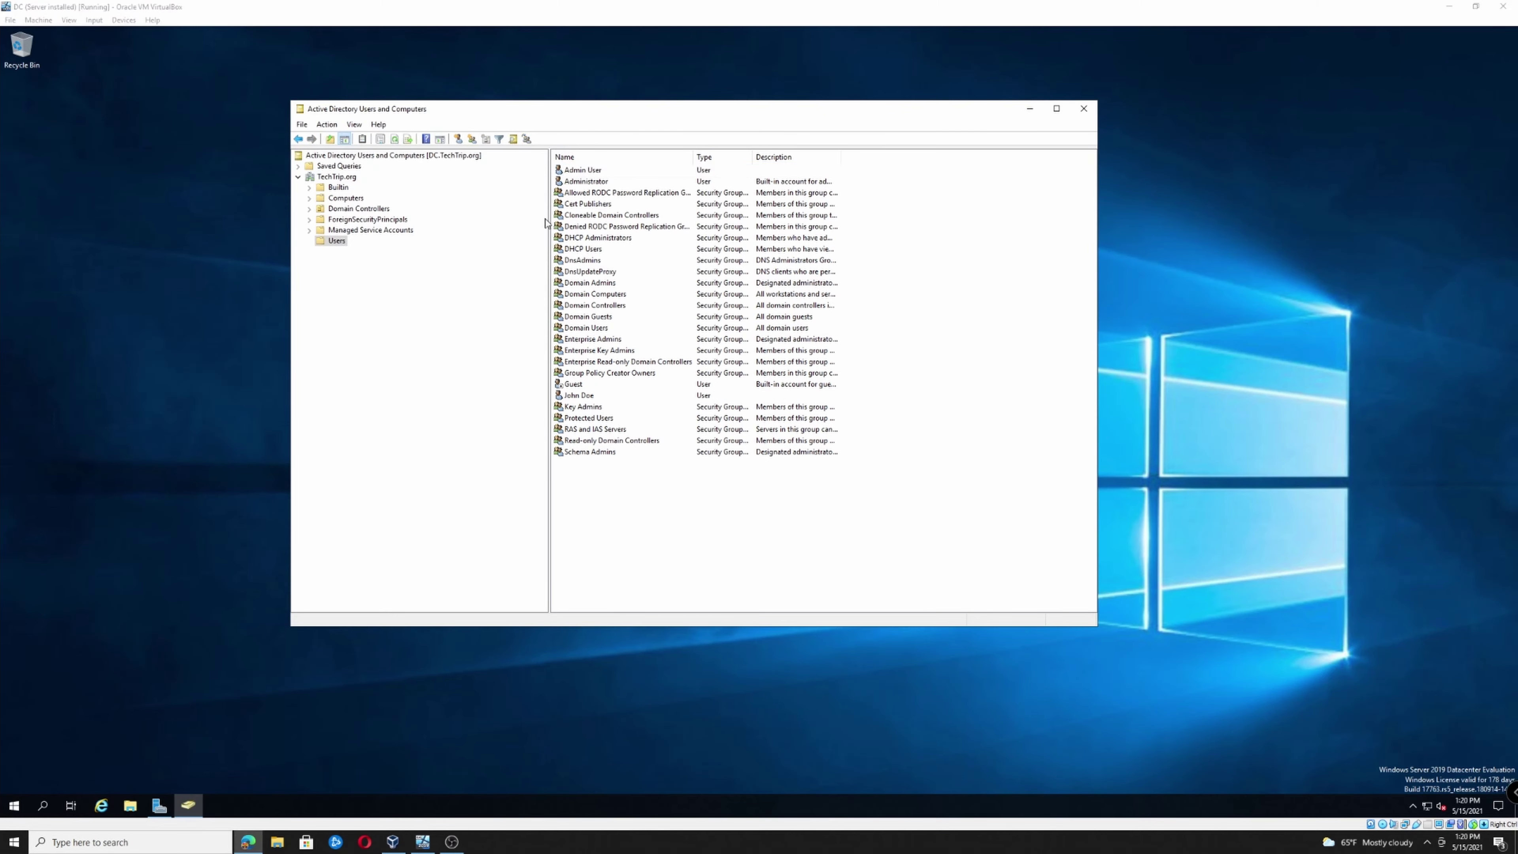
Add Admin User to the Domain Admins group, apply it, and close Active Directory Users and Computers
double_click(574, 172)
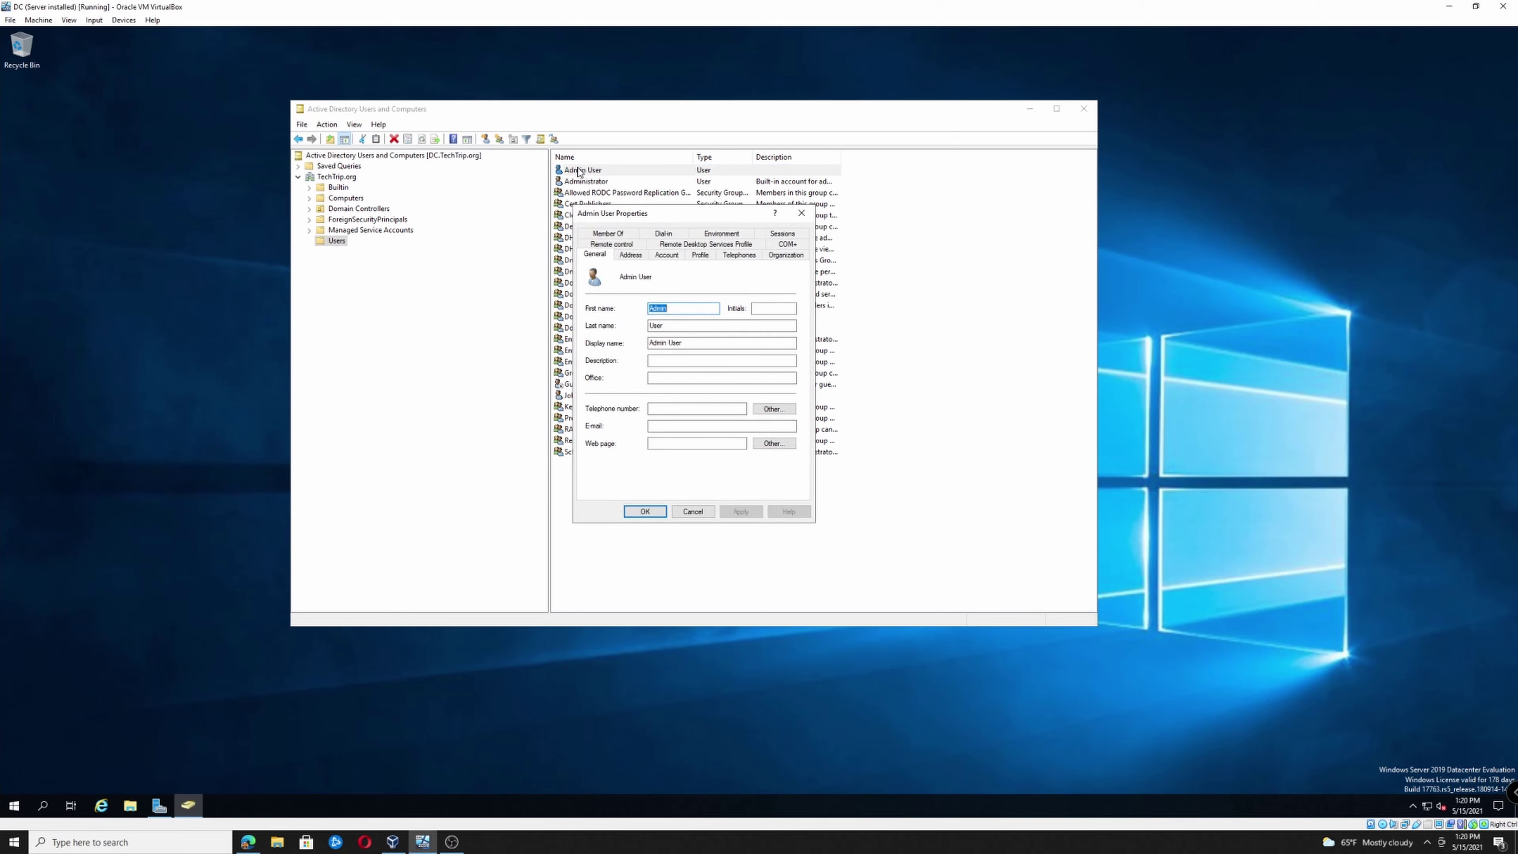
click(616, 234)
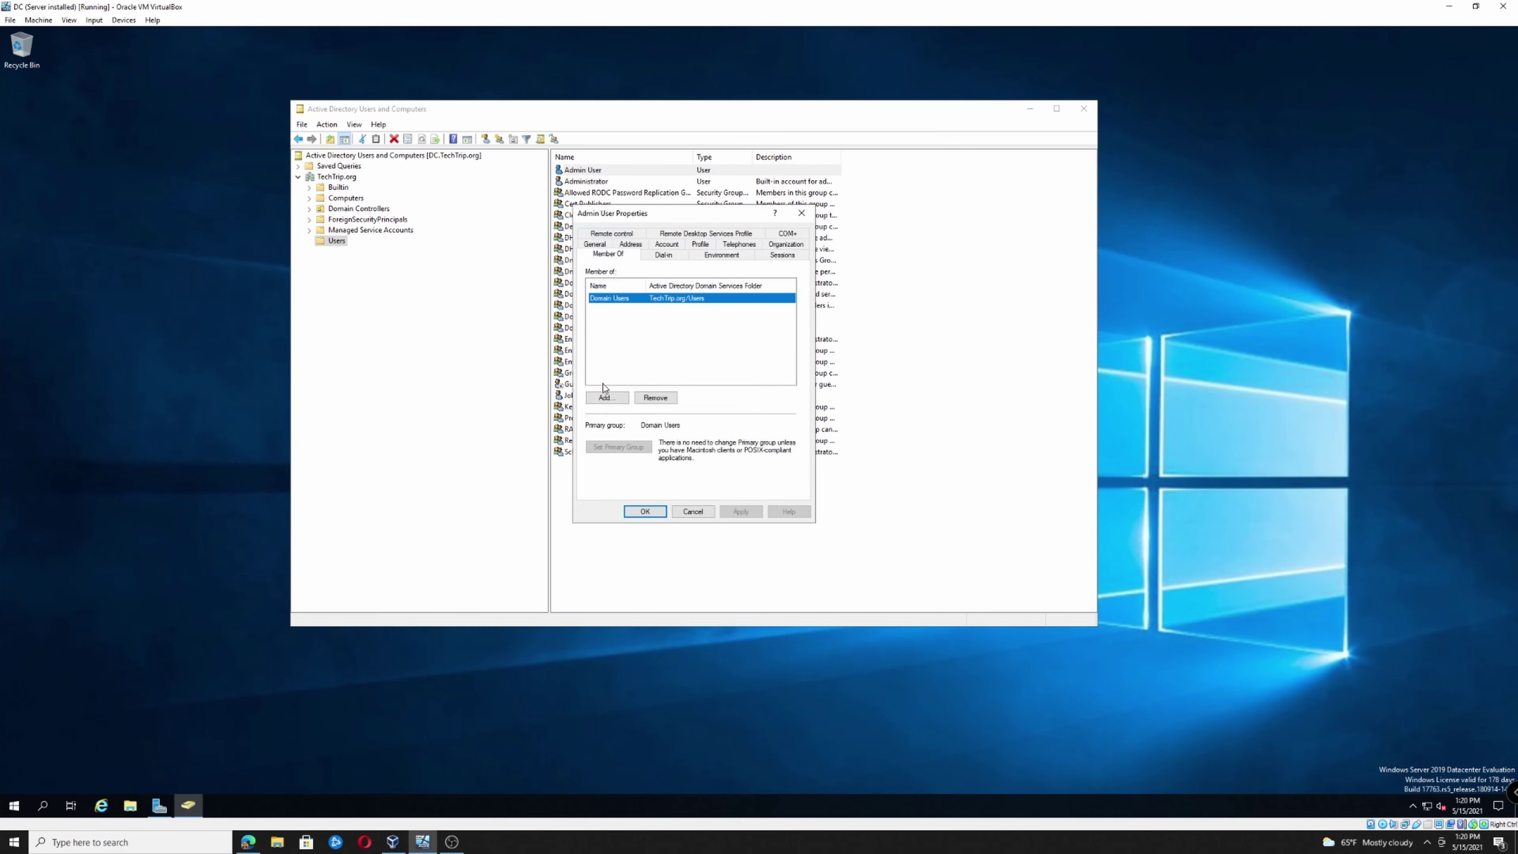
click(606, 398)
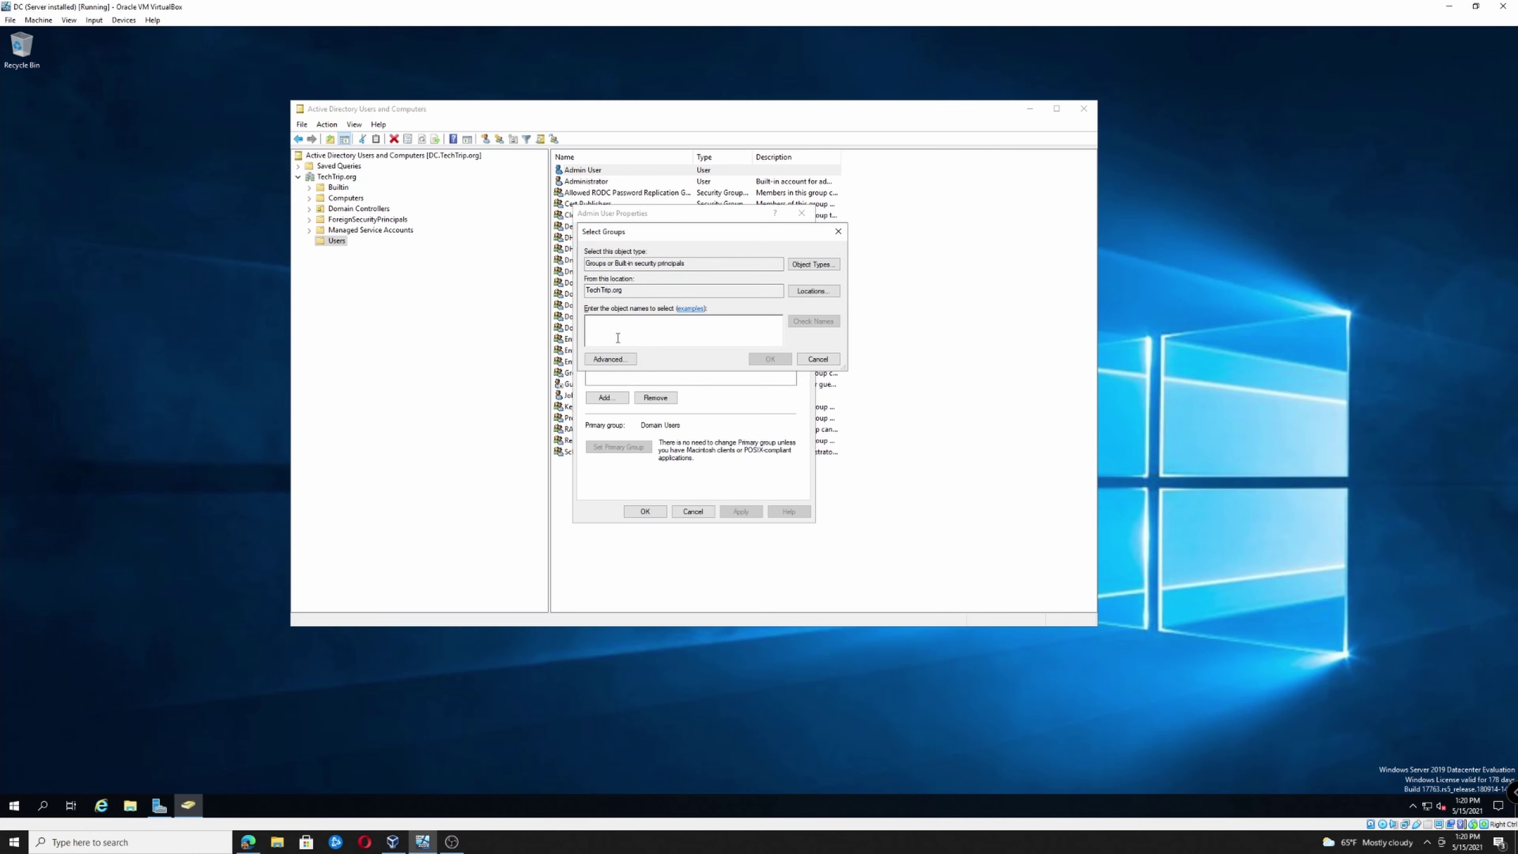
text(Domain Admins)
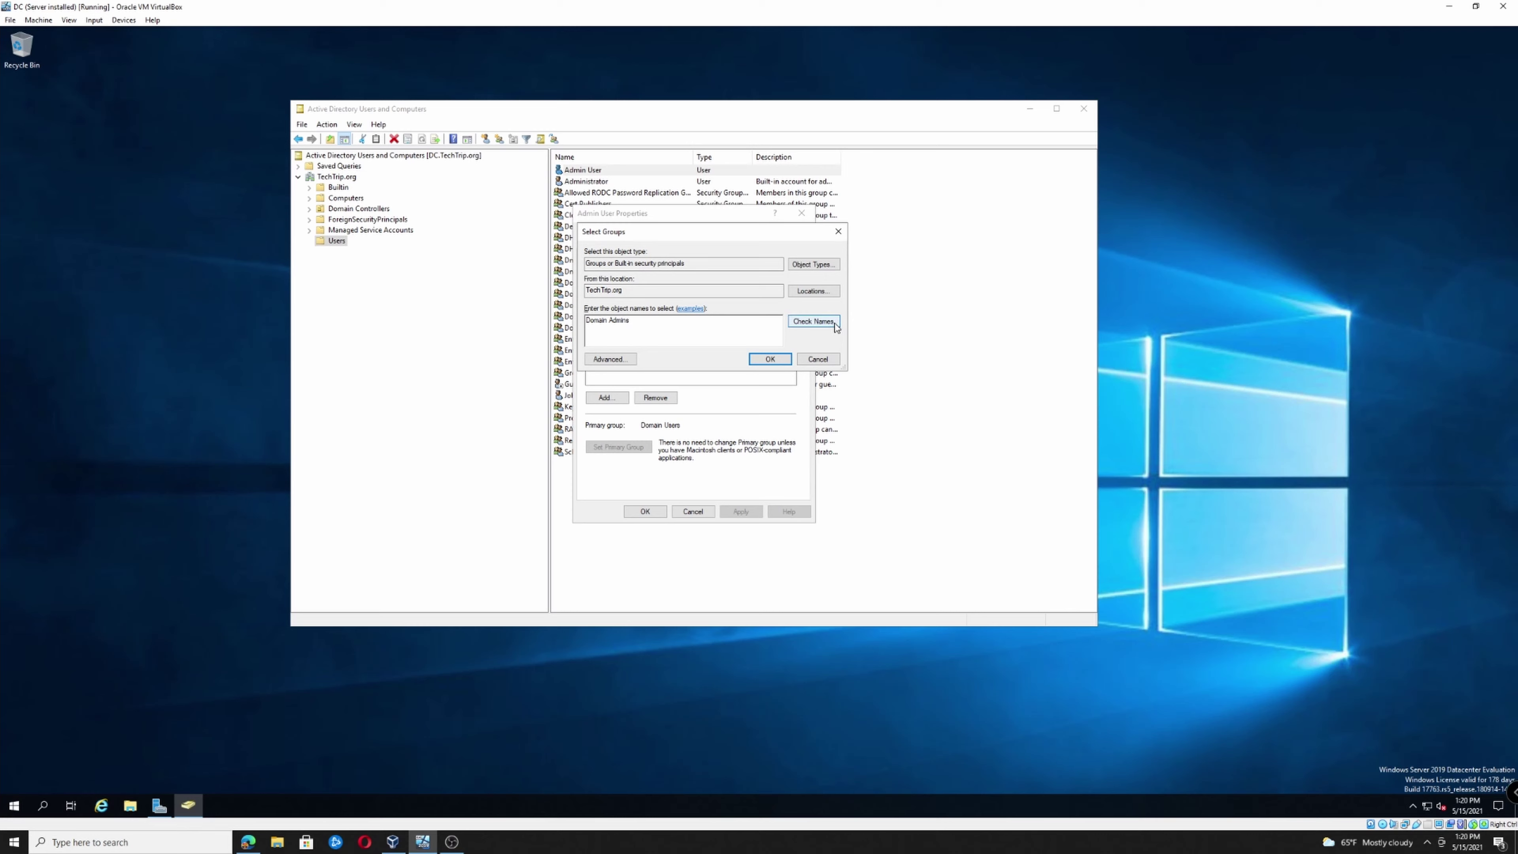
click(820, 323)
click(766, 358)
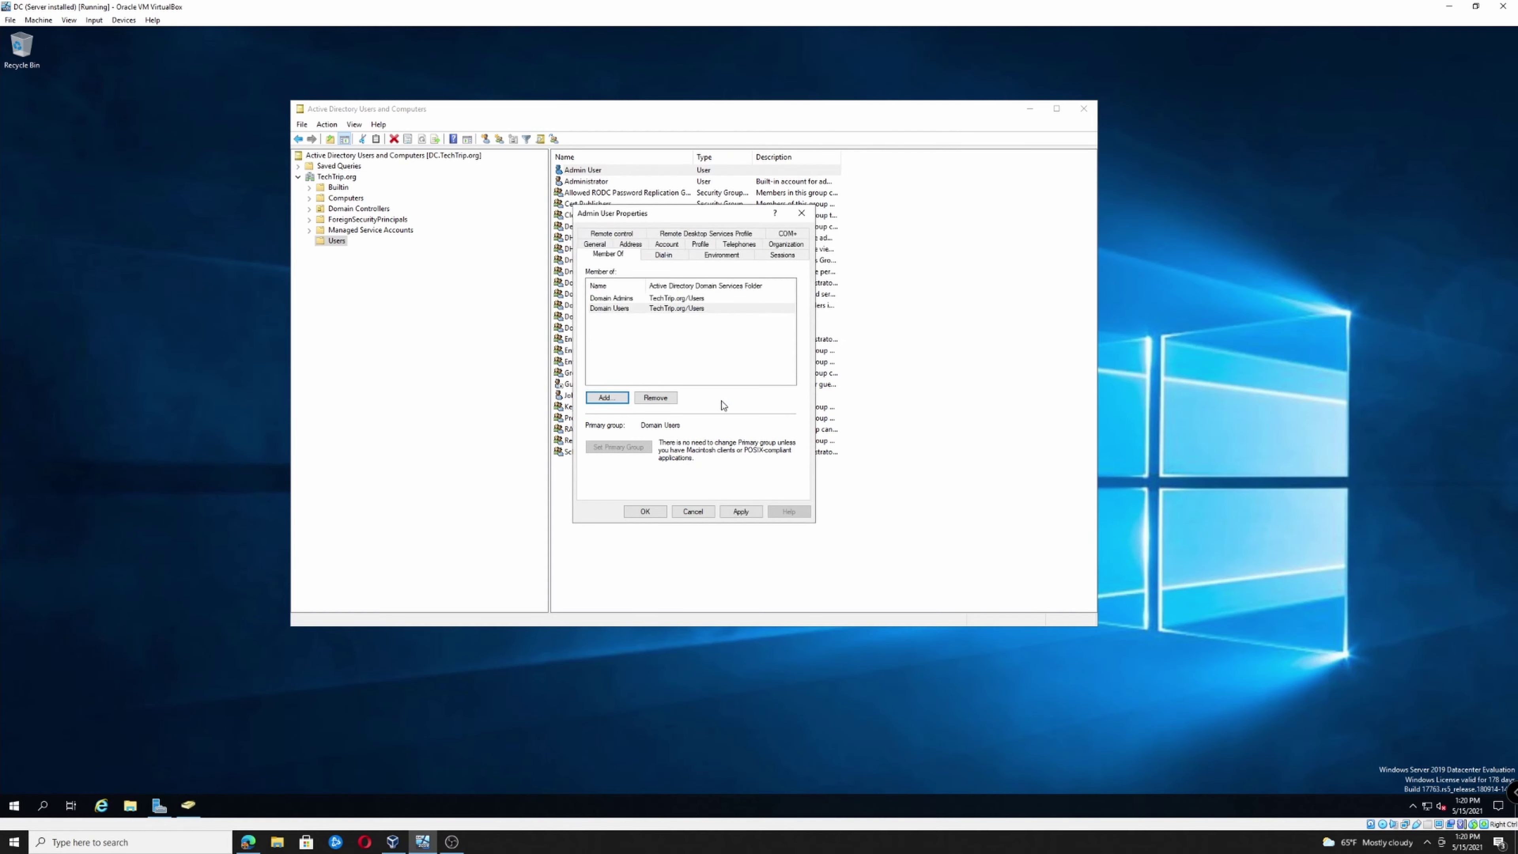
click(741, 512)
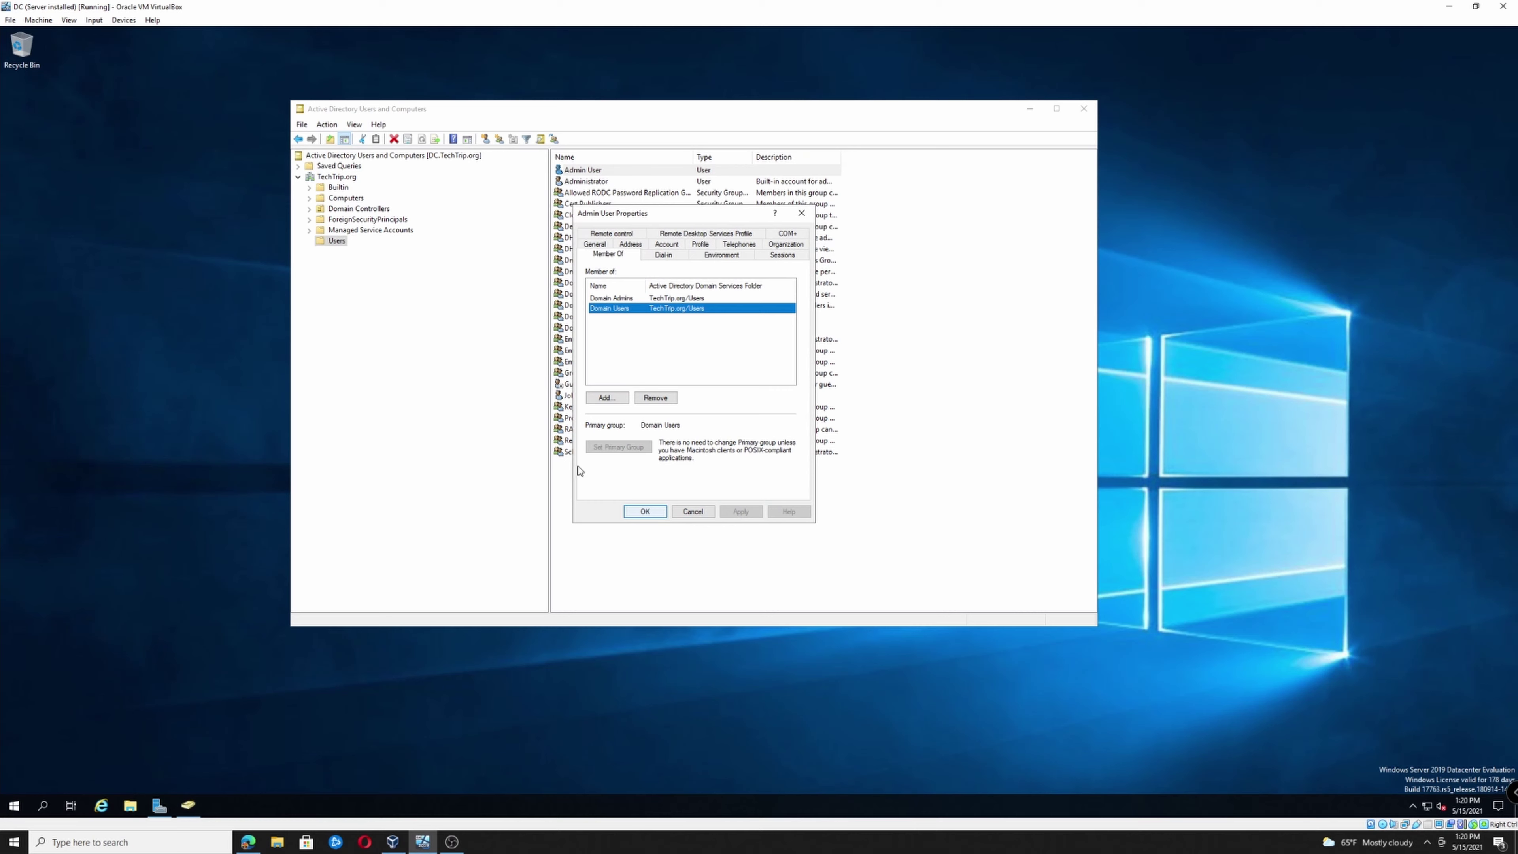
click(646, 512)
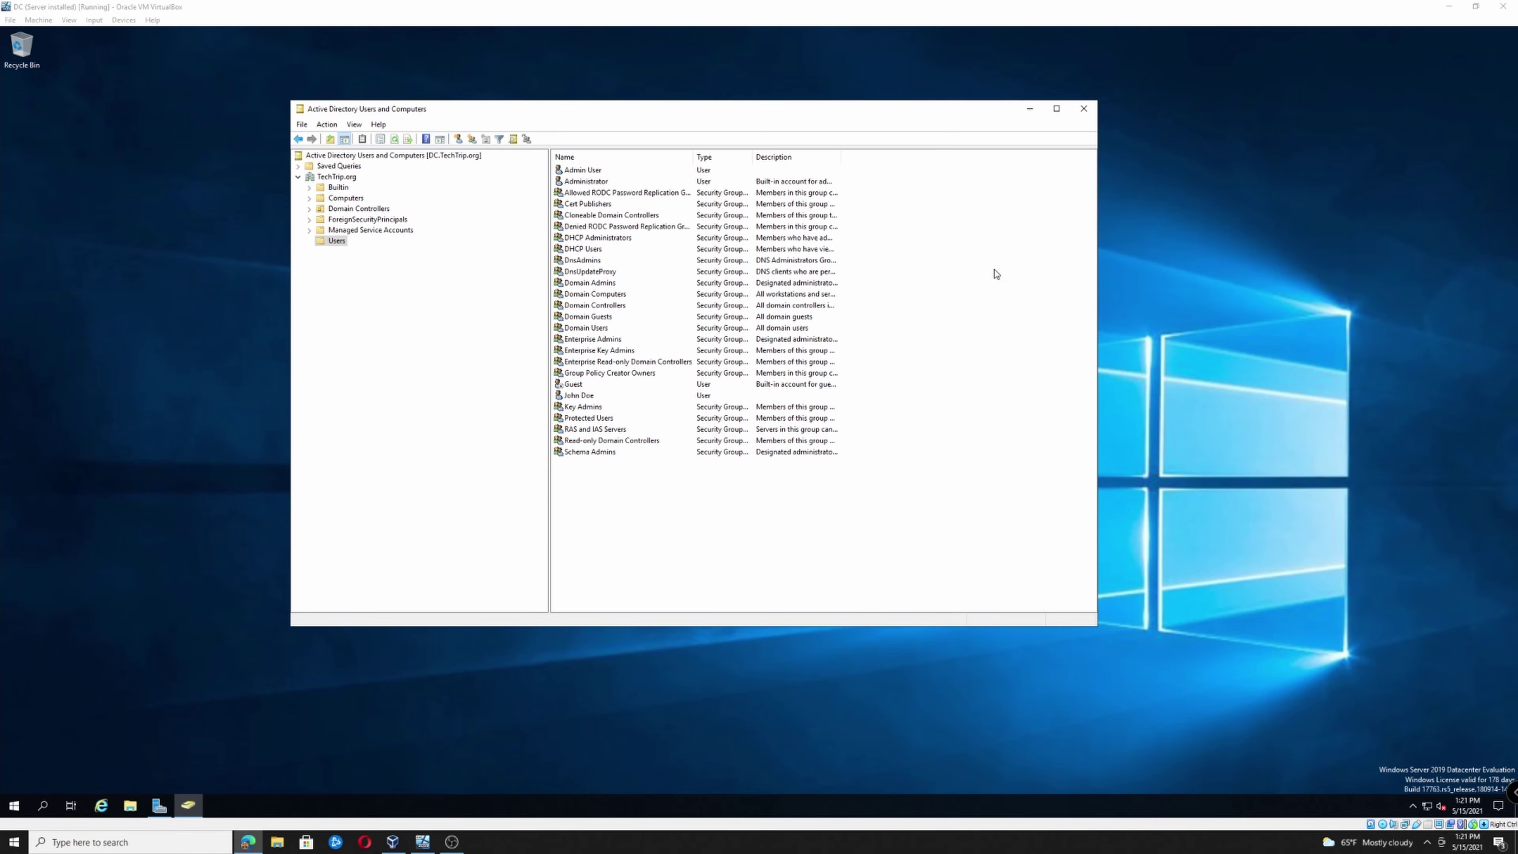
click(1084, 109)
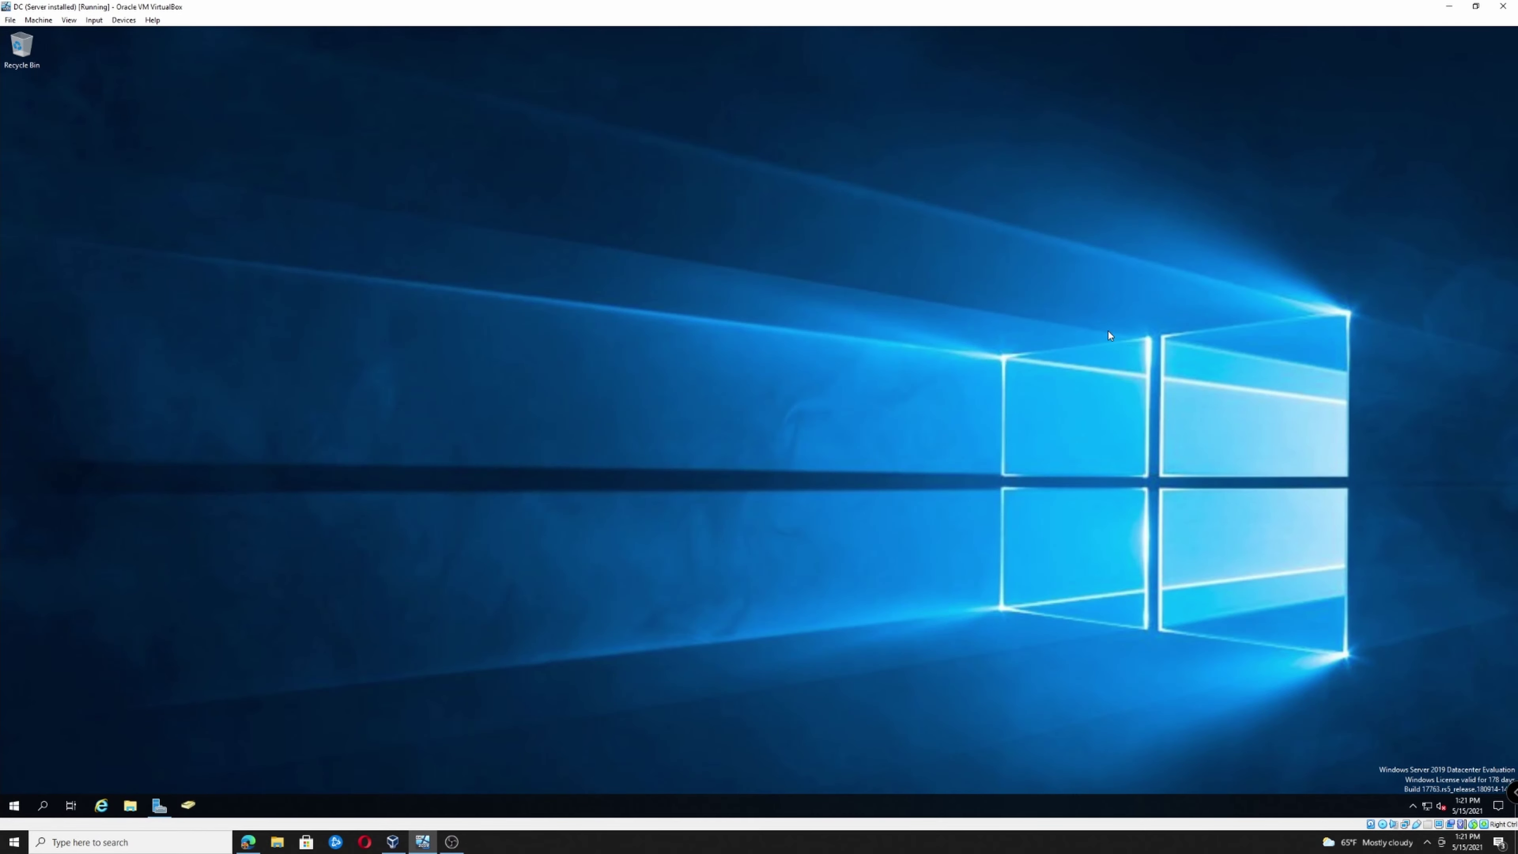